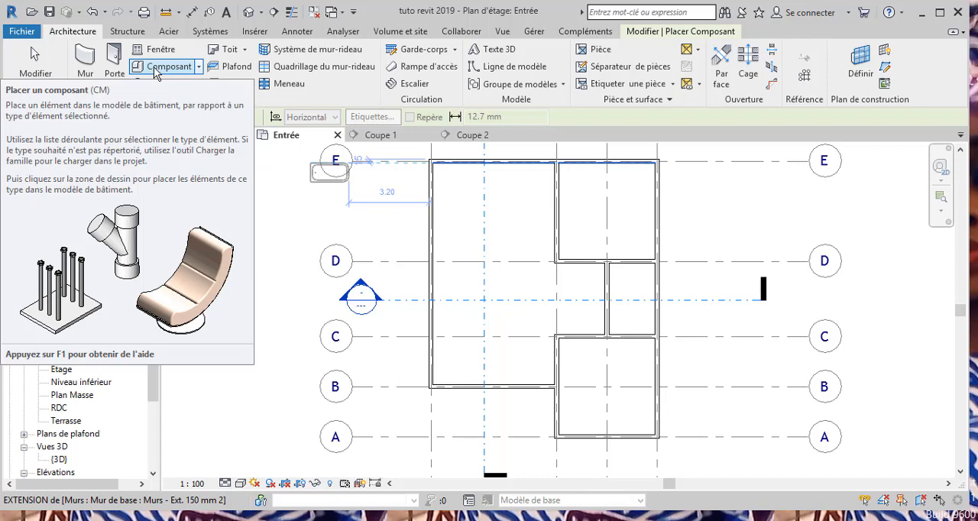
Check which door types and window types are available in the project for placement.
left_click(115, 69)
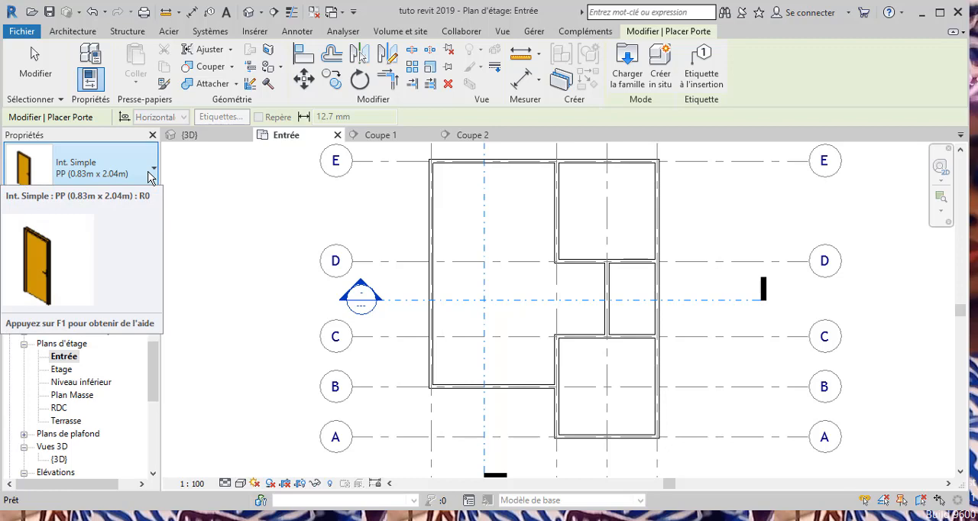
left_click(152, 171)
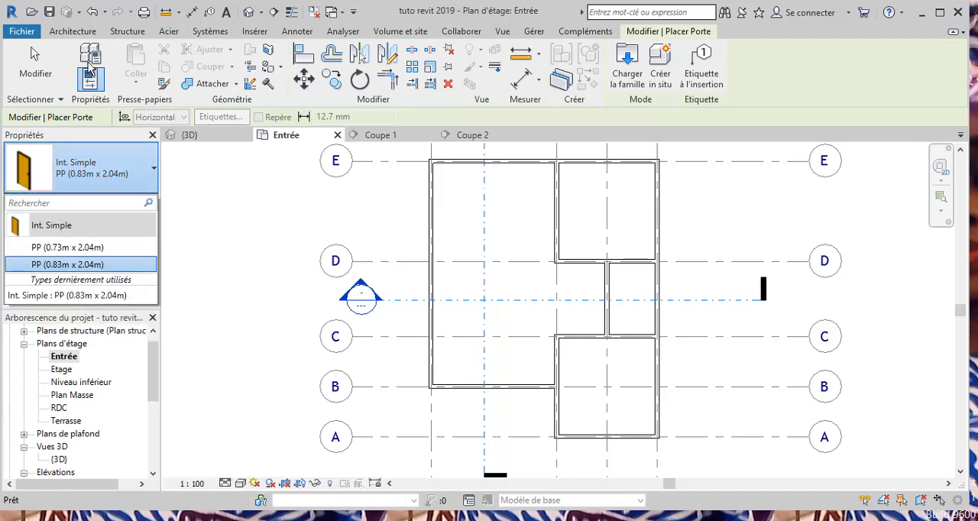
left_click(83, 34)
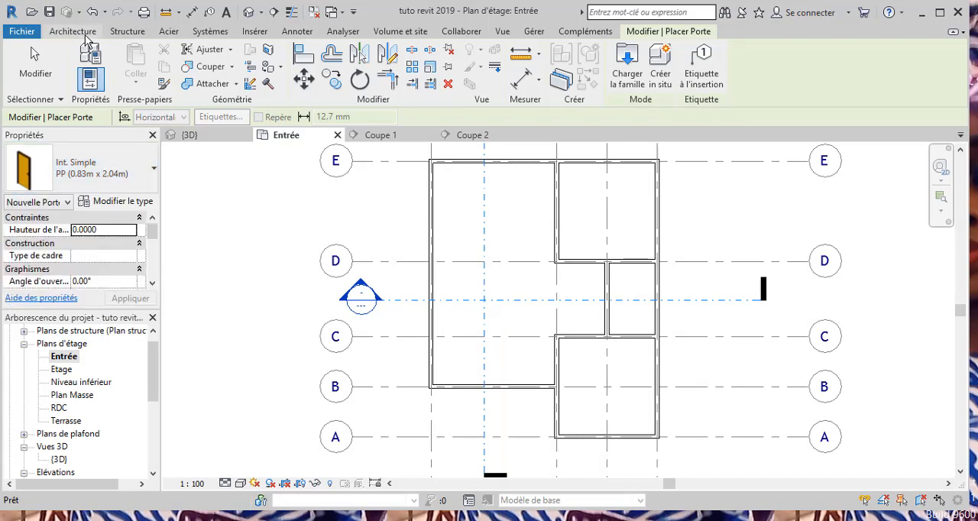
left_click(80, 33)
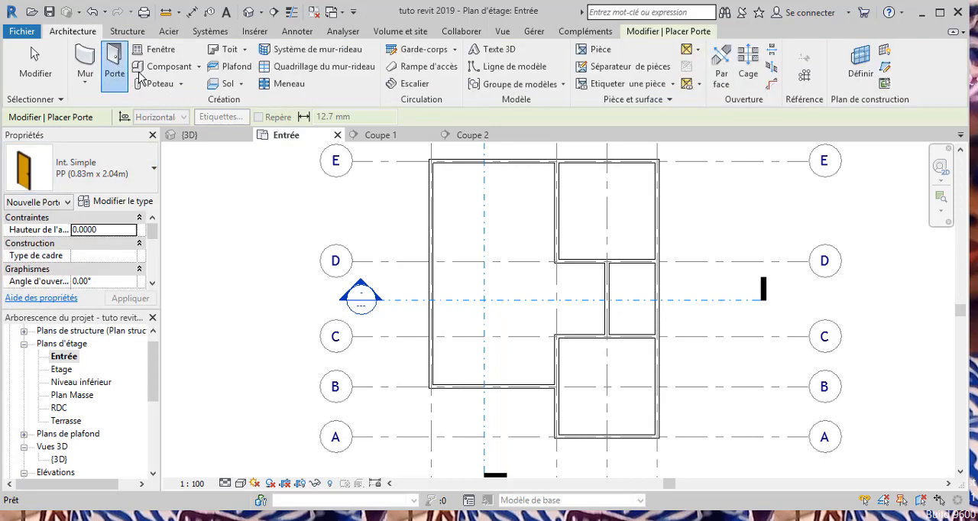
left_click(156, 49)
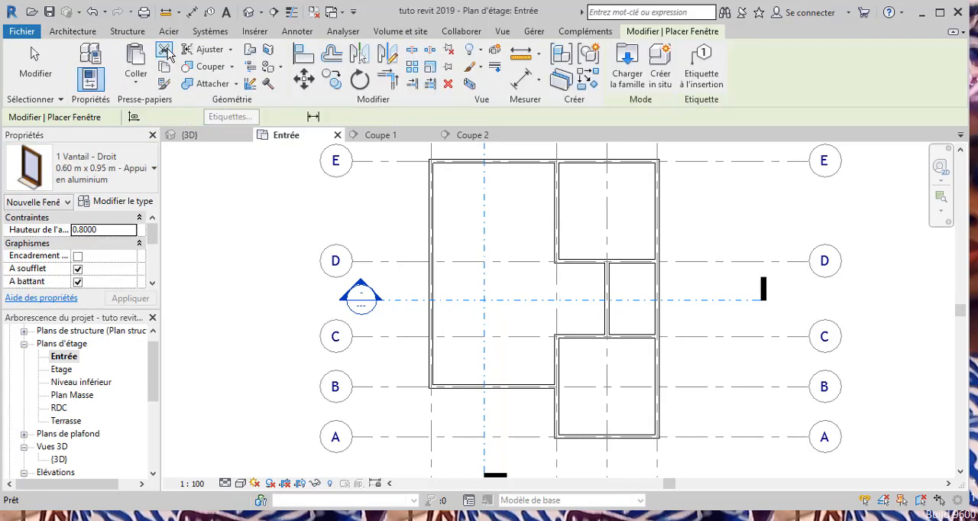
left_click(154, 169)
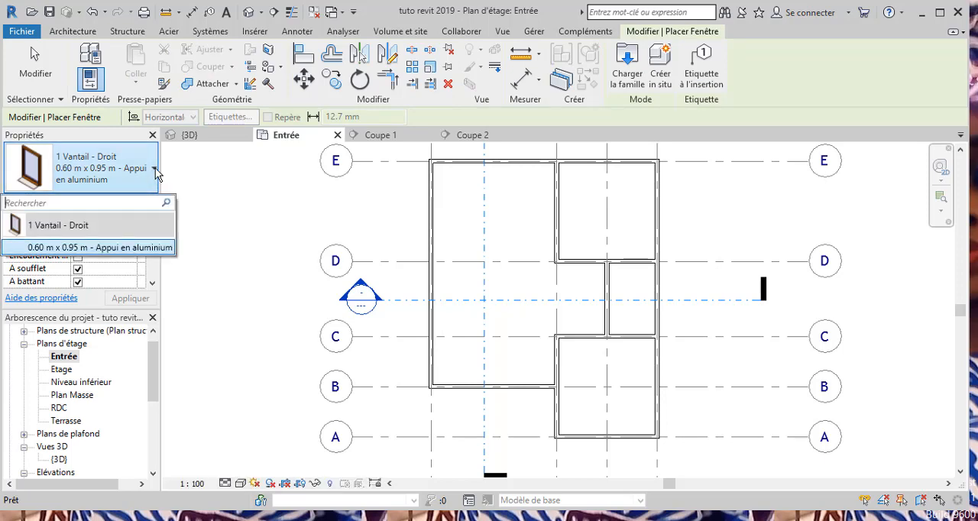
left_click(156, 170)
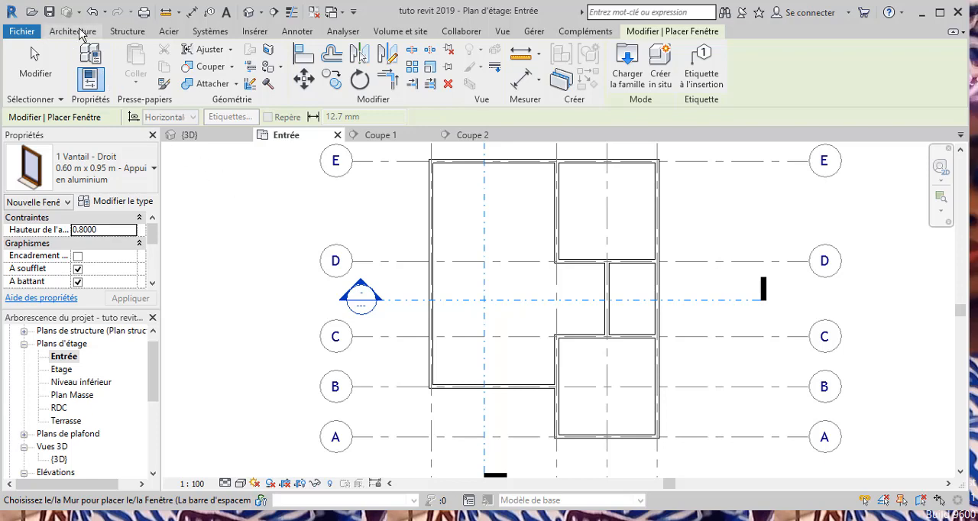
Start placing a door and open the family file browser from the type properties of Int. Simple.
left_click(77, 31)
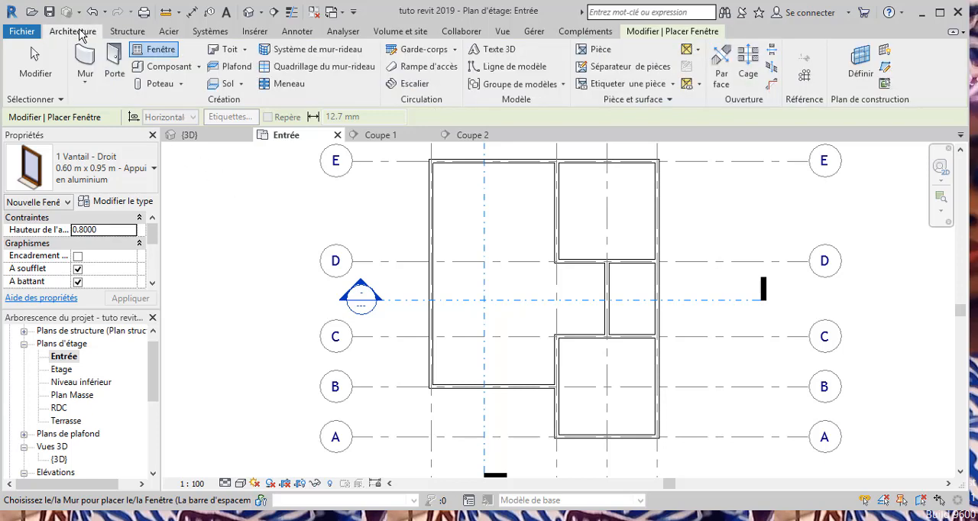
left_click(114, 53)
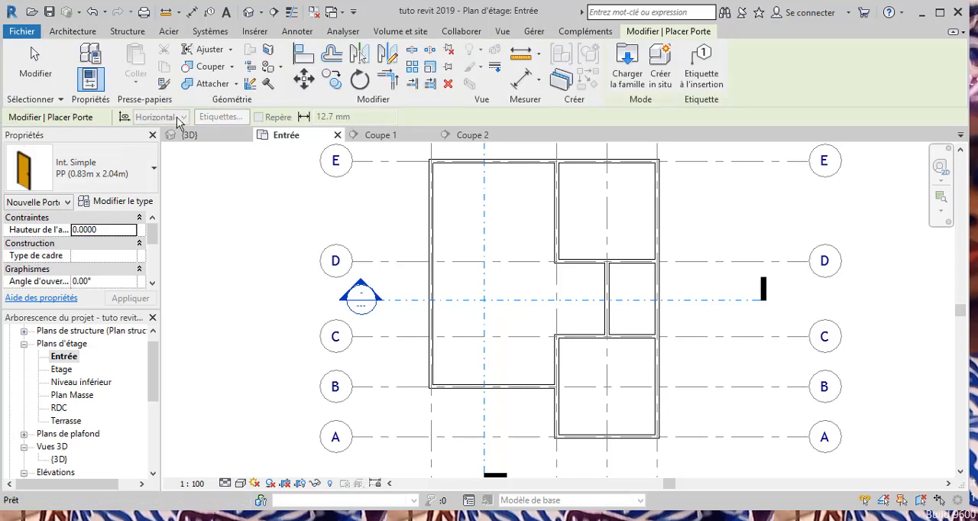
left_click(122, 202)
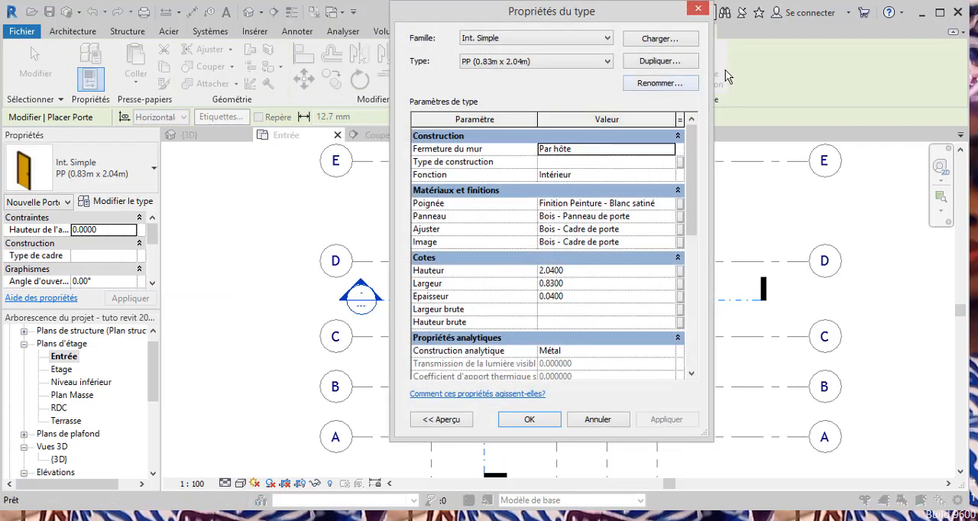
left_click(653, 39)
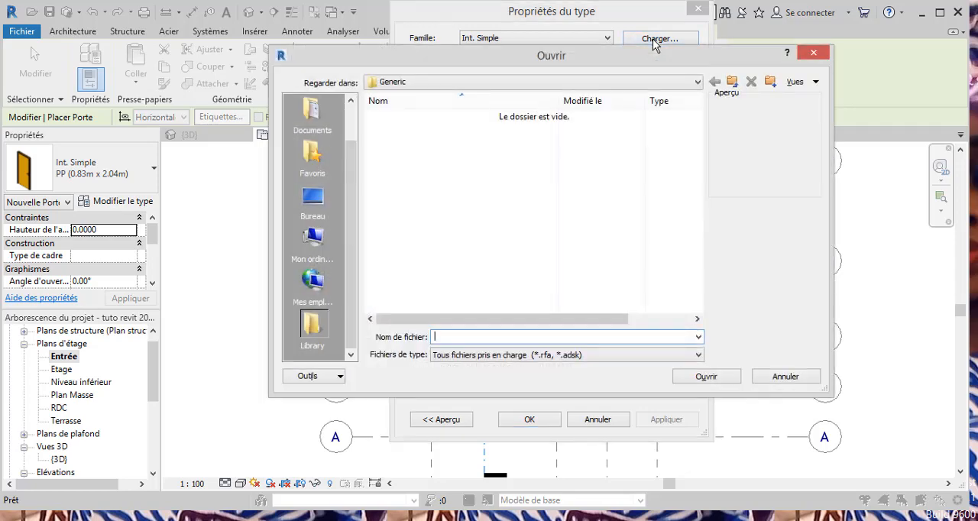
Browse the local disk C: to the ProgramData > Autodesk > RVT 2019 folder.
left_click(697, 82)
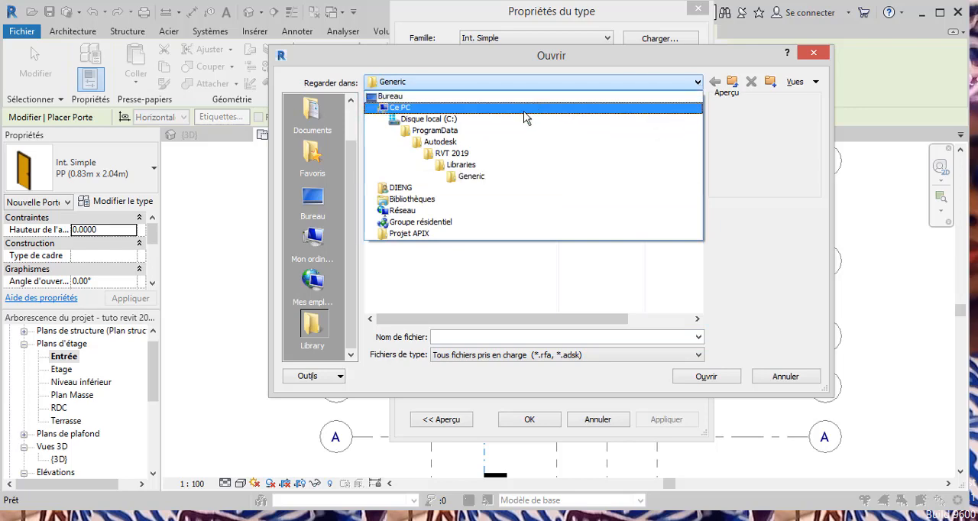
left_click(457, 120)
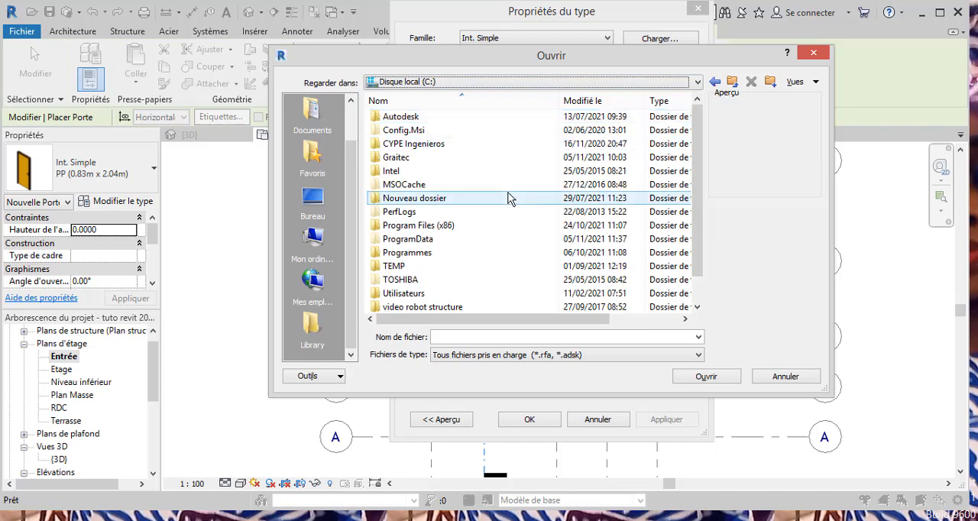
double_click(421, 240)
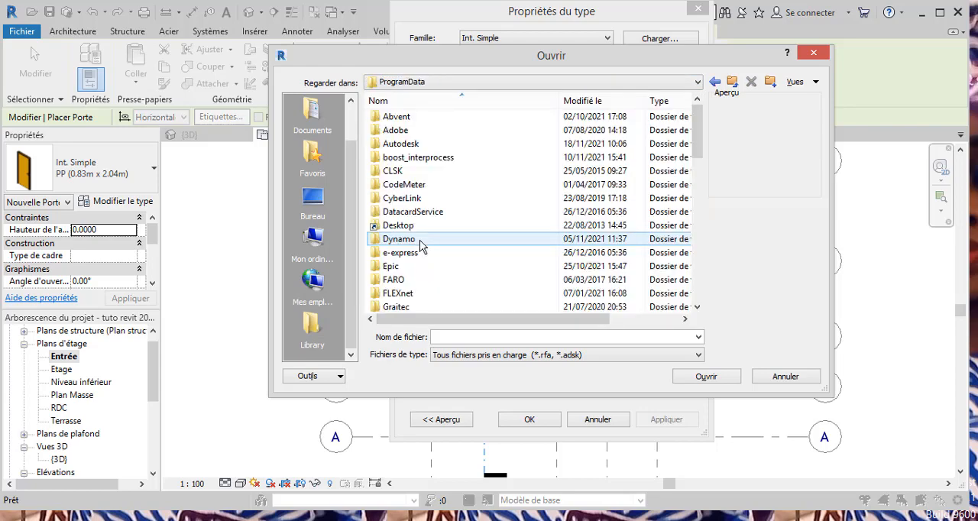
double_click(415, 144)
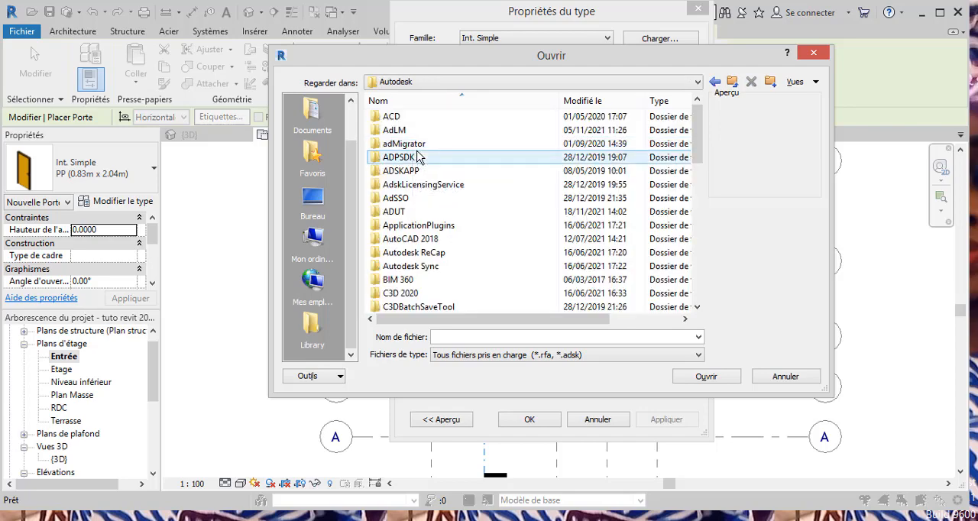
scroll(416, 155, "down", 2)
scroll(420, 161, "down", 3)
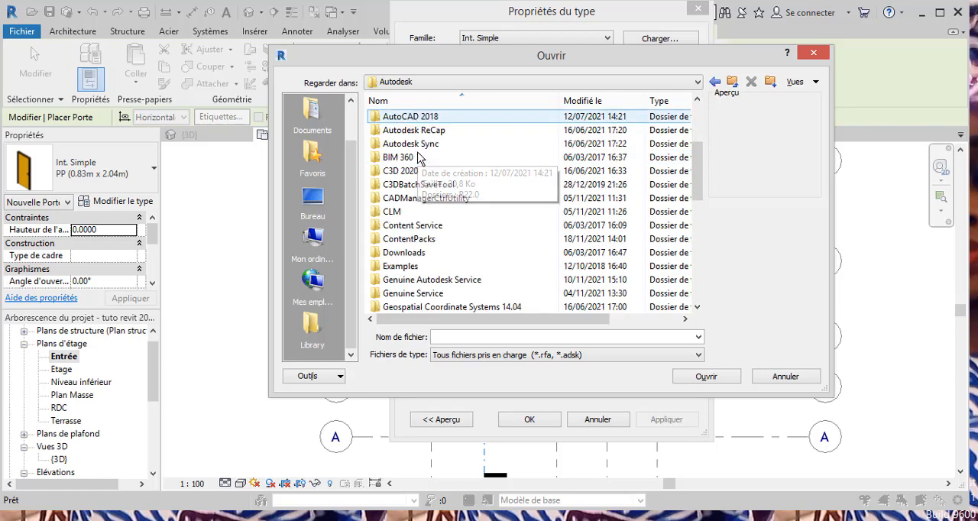
scroll(436, 188, "down", 1)
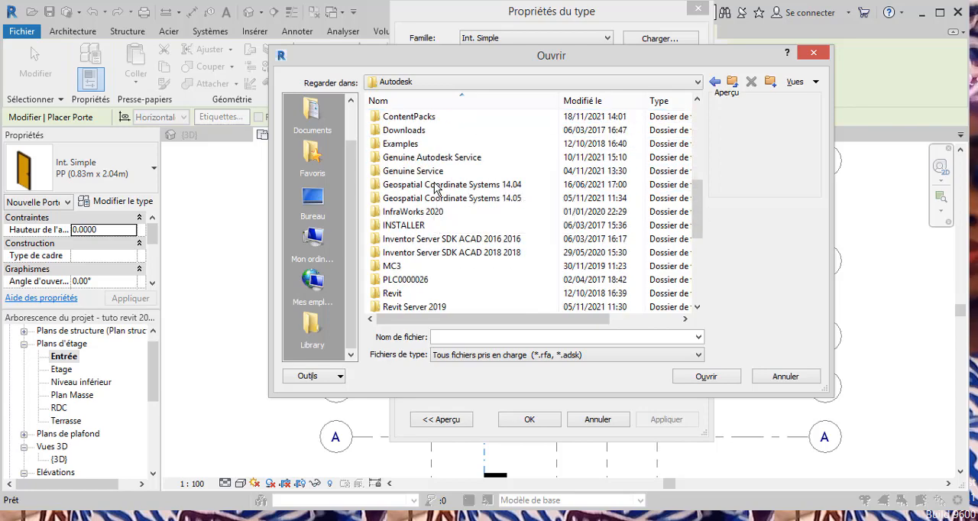
scroll(436, 188, "down", 1)
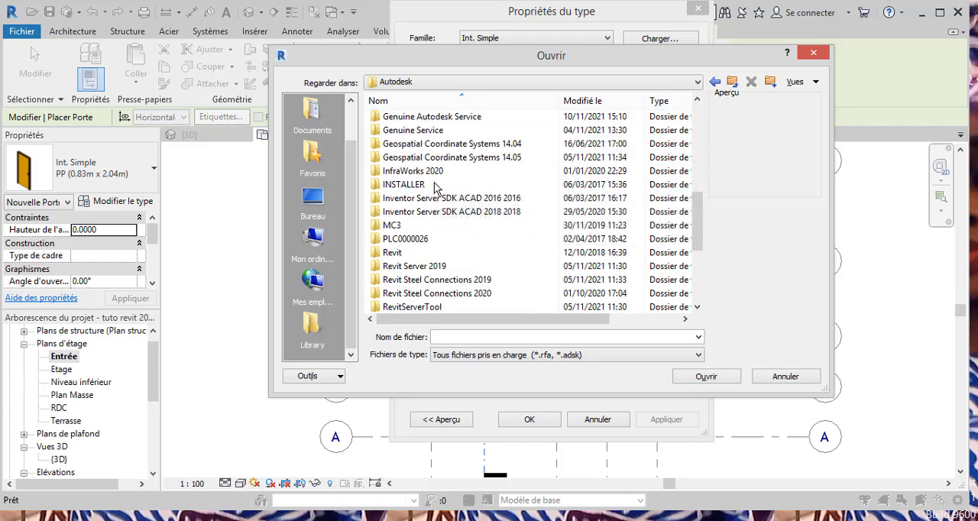
scroll(436, 188, "down", 1)
scroll(436, 188, "down", 1)
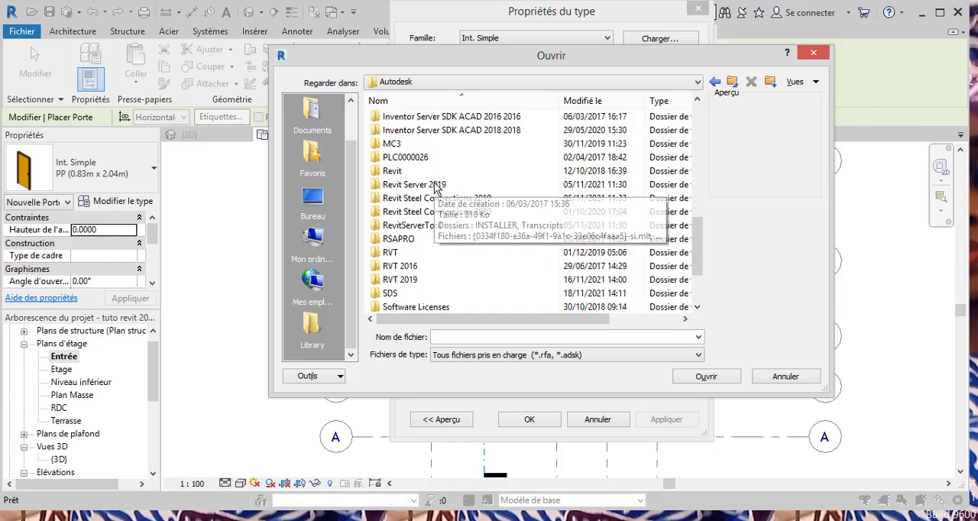
double_click(438, 279)
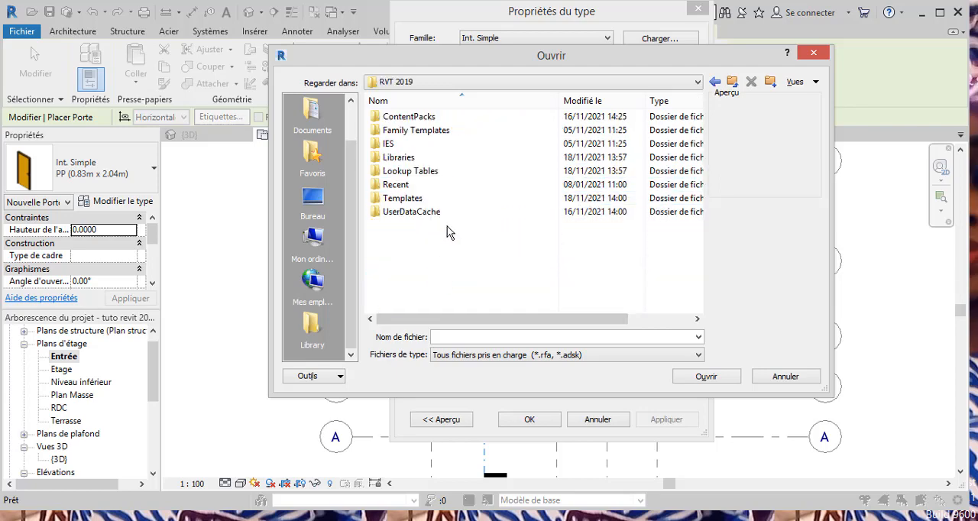
Open the Portes folder of the France library inside Libraries.
double_click(415, 159)
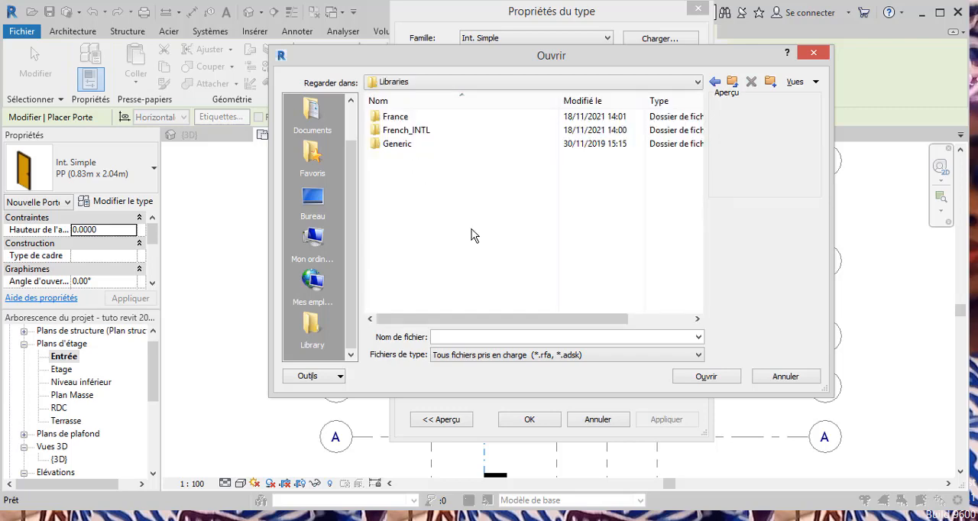
double_click(406, 119)
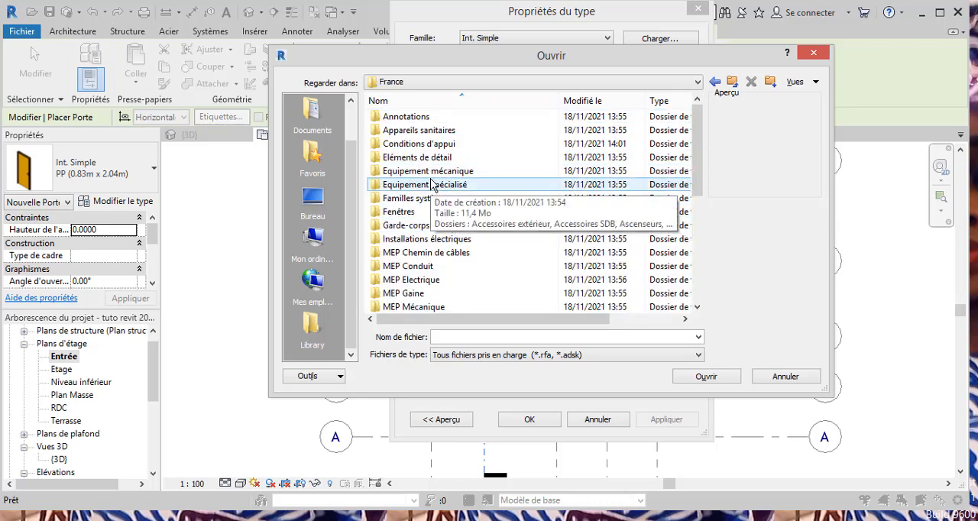
scroll(431, 185, "down", 2)
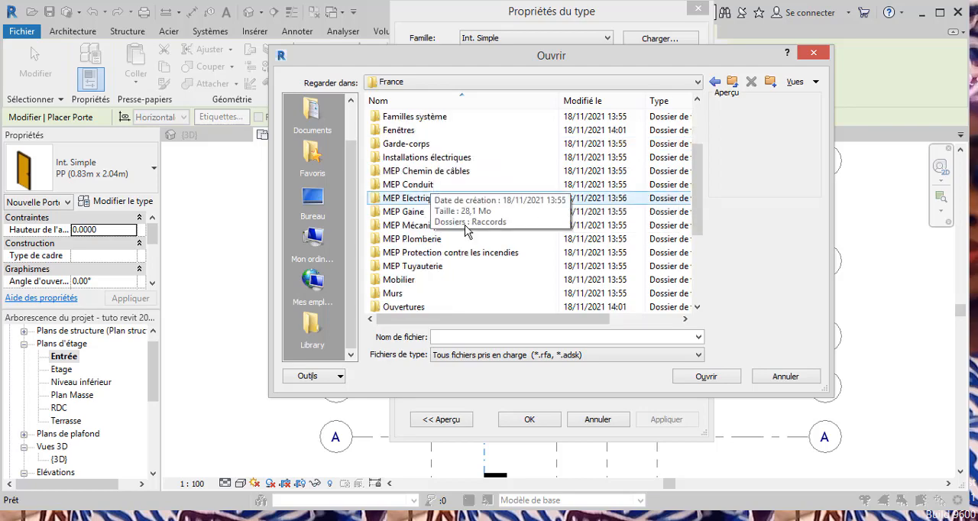
scroll(433, 255, "up", 1)
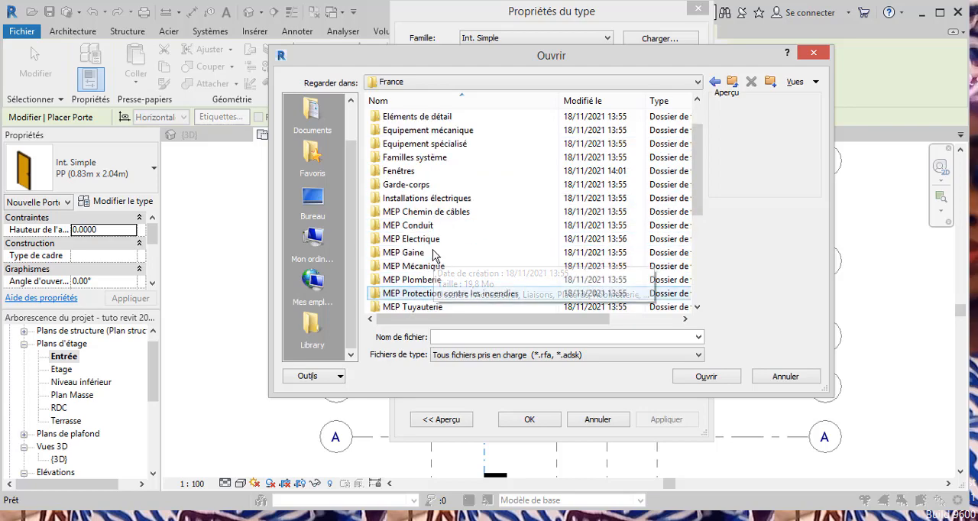
scroll(433, 254, "up", 1)
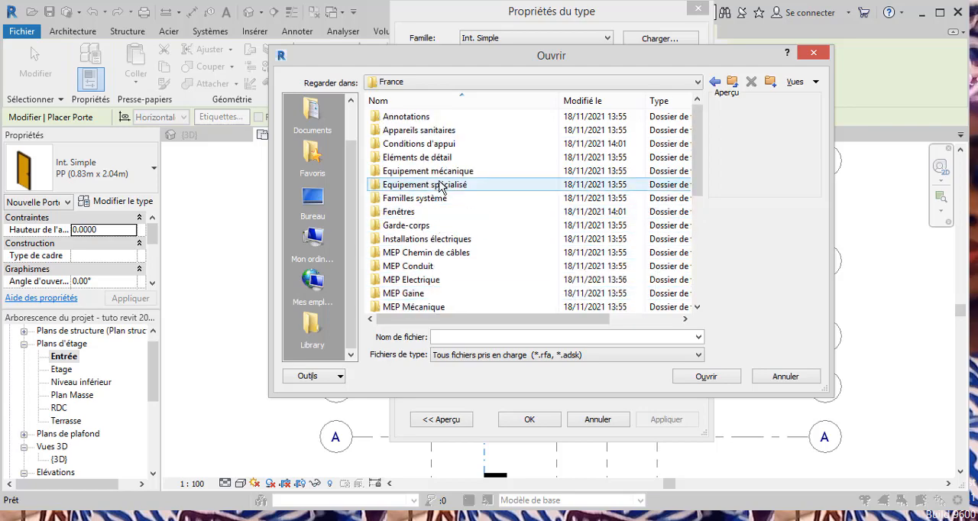
scroll(436, 226, "down", 2)
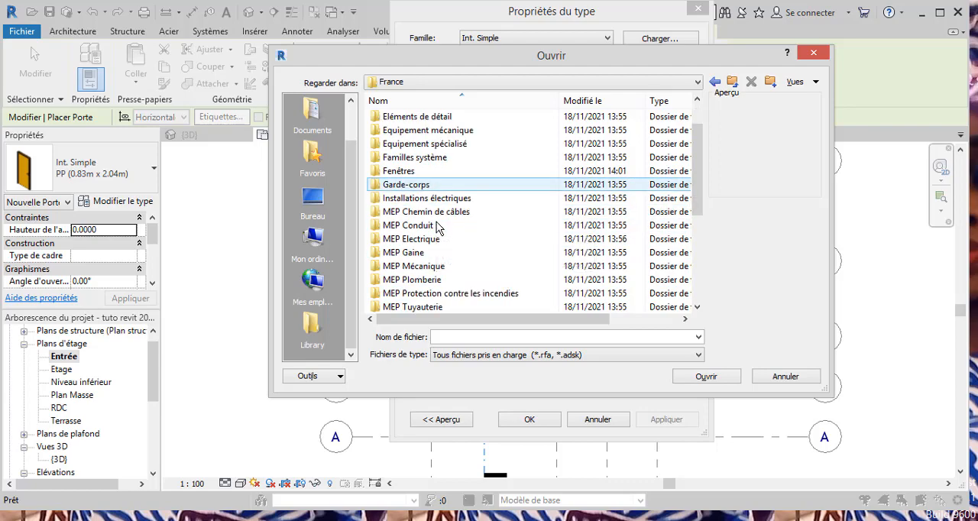
scroll(439, 237, "down", 2)
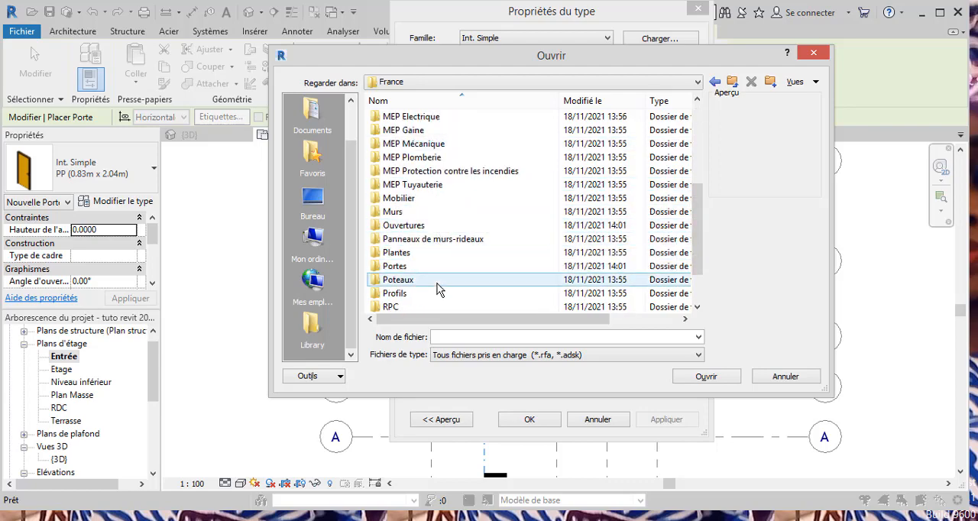
double_click(412, 269)
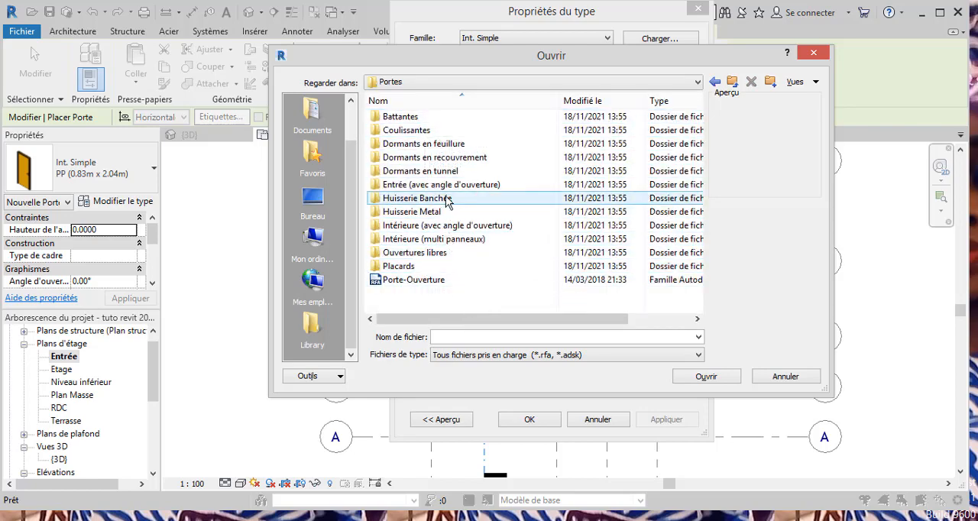
Load the Ext. Double door family from the Entrée (avec angle d'ouverture) folder.
left_click(433, 158)
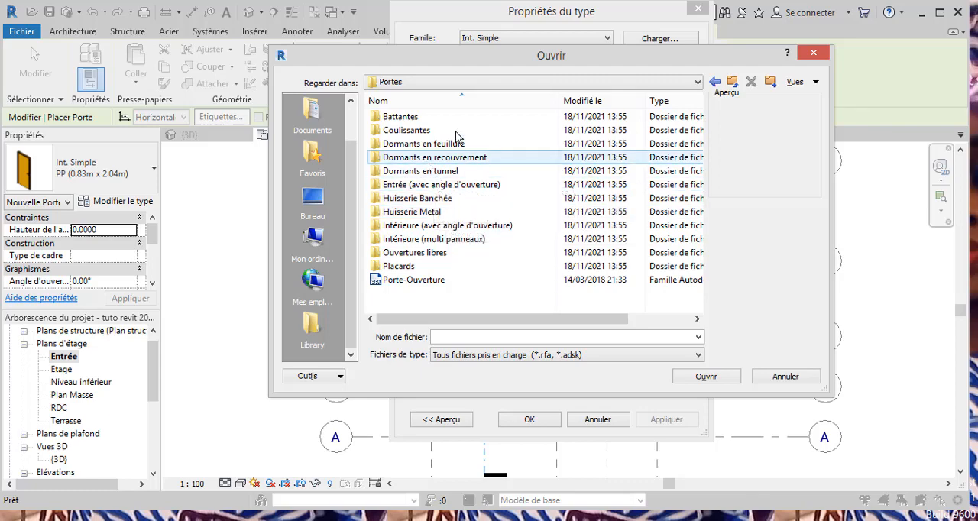
left_click(538, 118)
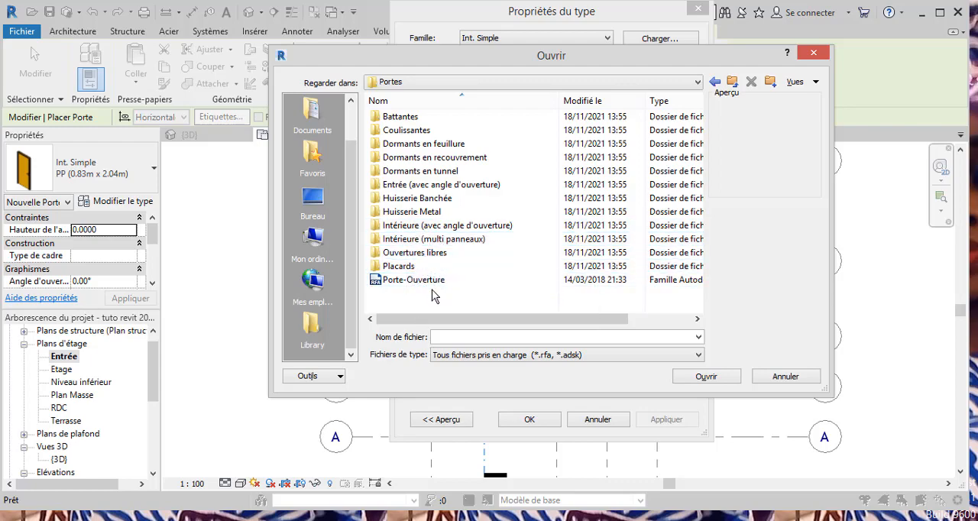
double_click(410, 187)
left_click(406, 124)
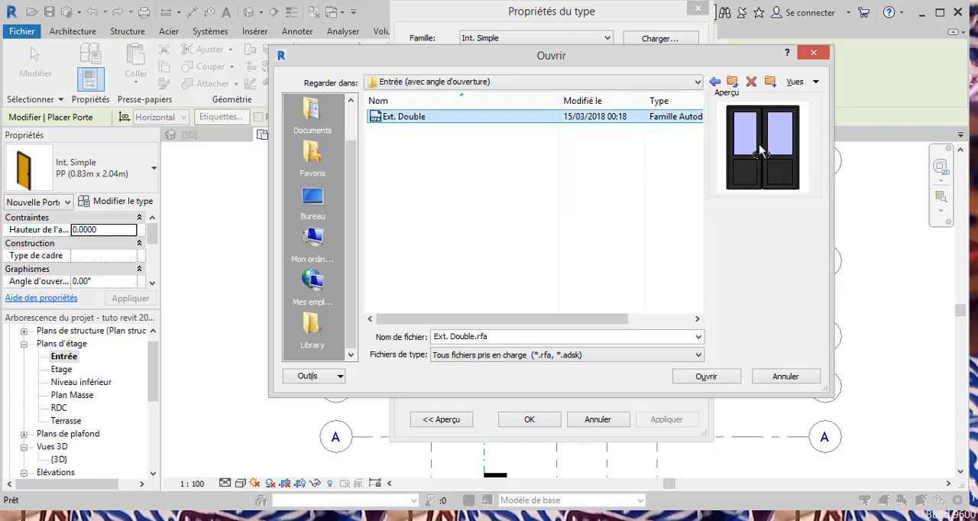
left_click(705, 378)
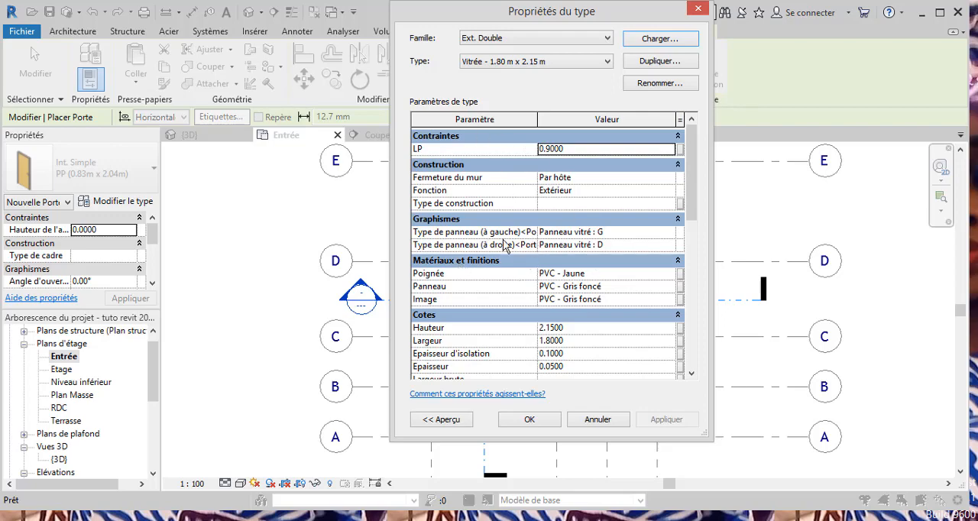
Accept the Vitrée - 1.80 m x 2.15 m type and place the double door, opening outward, midway along the large room's wall on grid B.
left_click(525, 425)
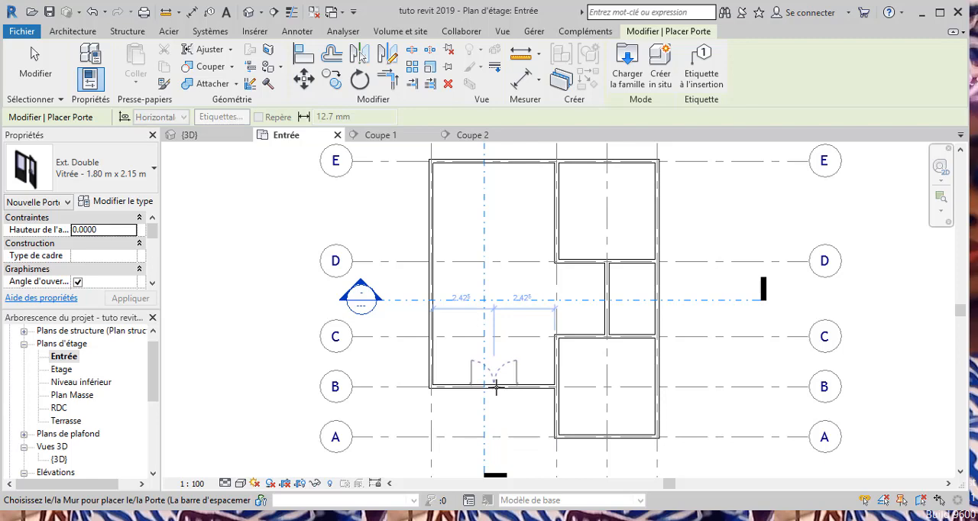
left_click(496, 386)
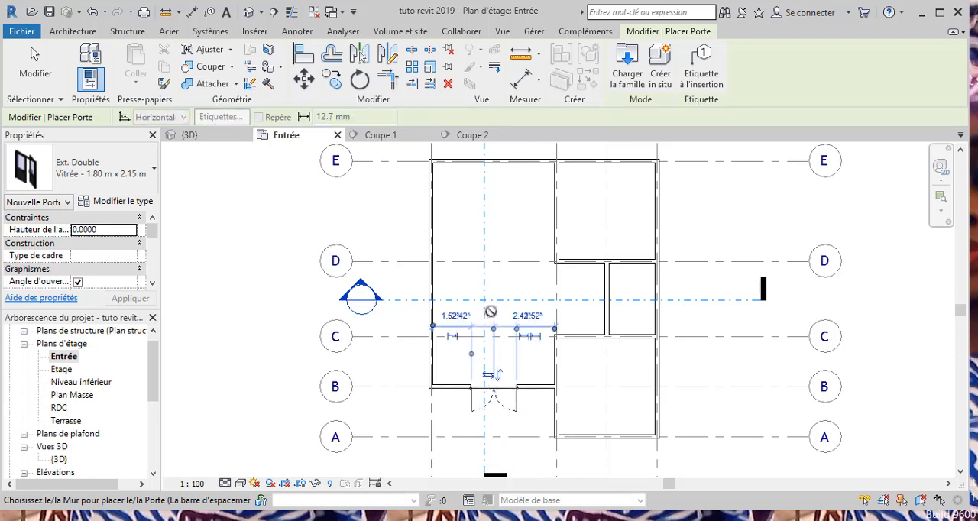
key("Escape")
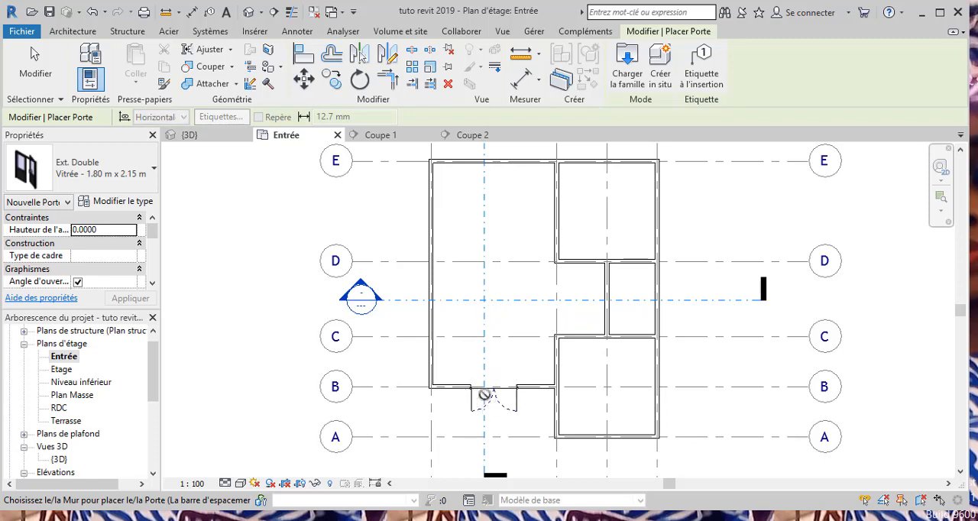
Flip the entrance double door so it opens into the large room, and check it in the 3D view.
key("Escape")
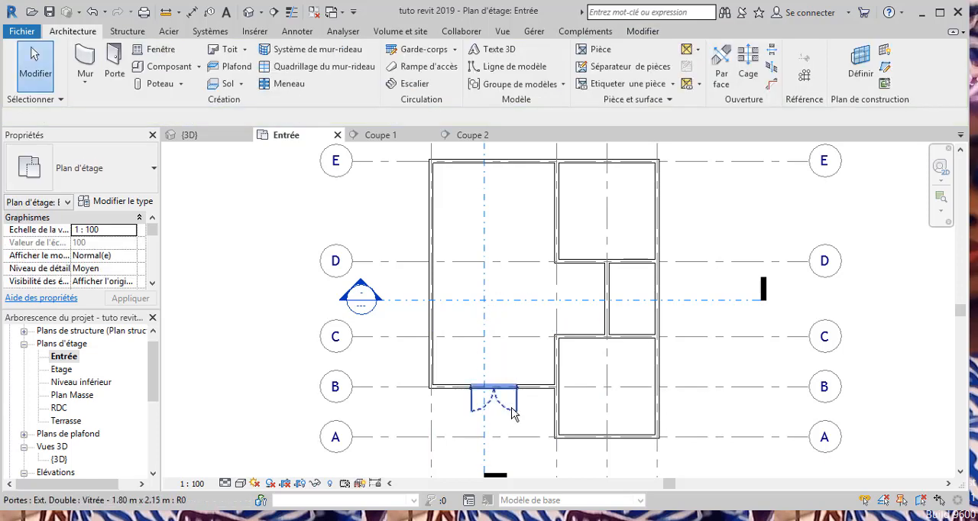
left_click(512, 412)
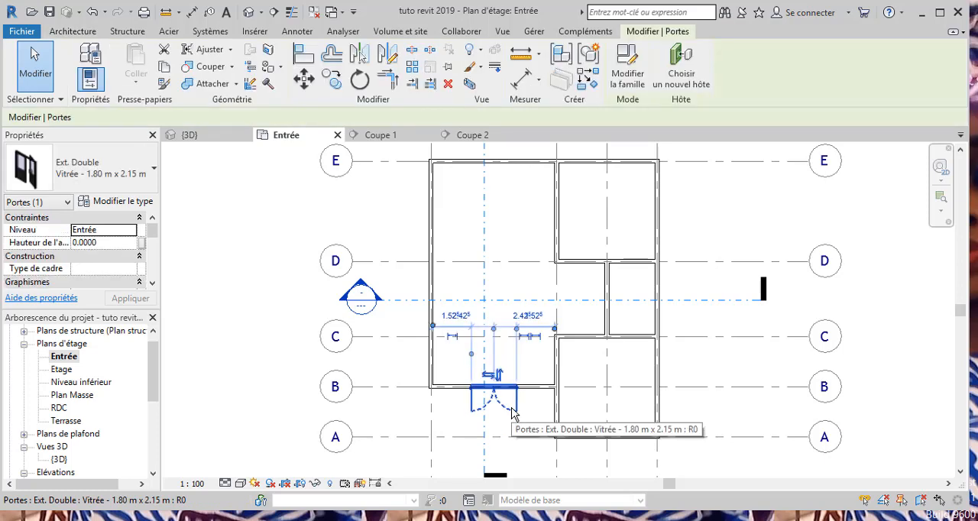
left_click(499, 375)
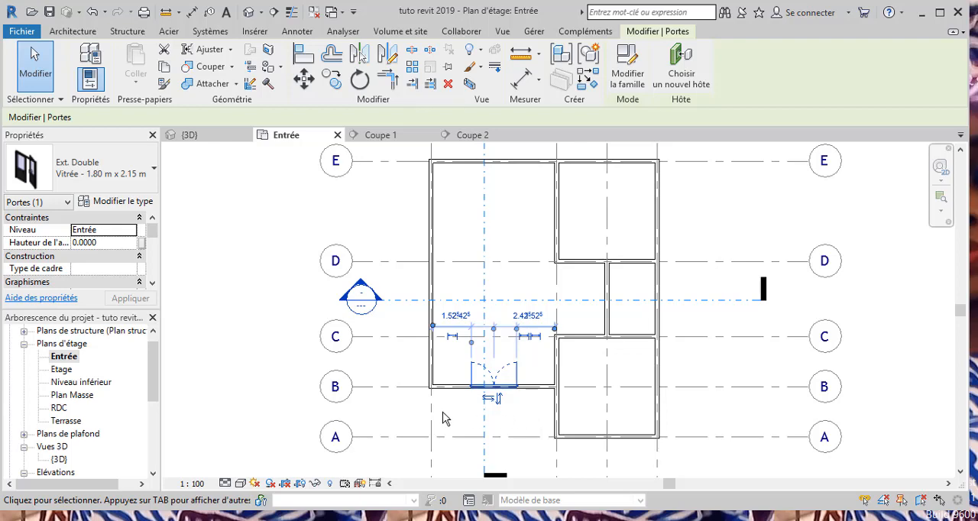
left_click(413, 409)
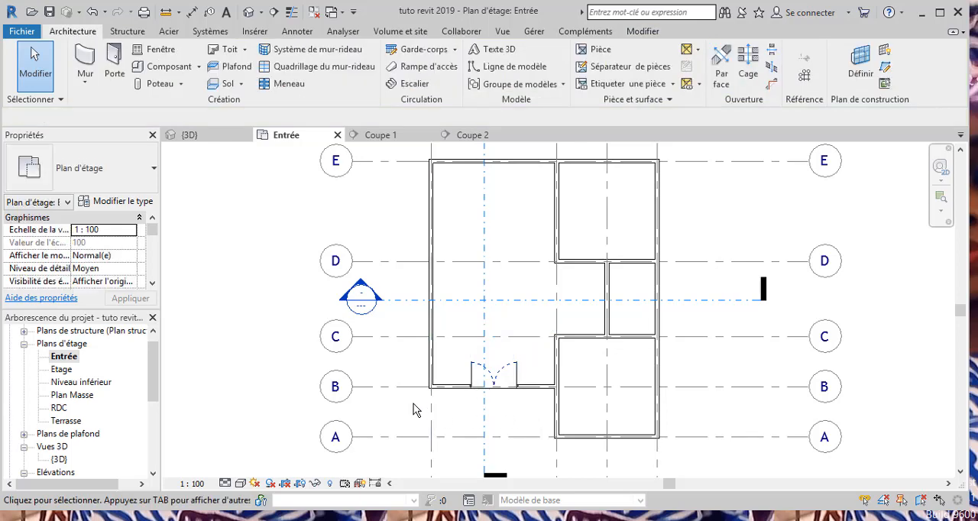
double_click(59, 459)
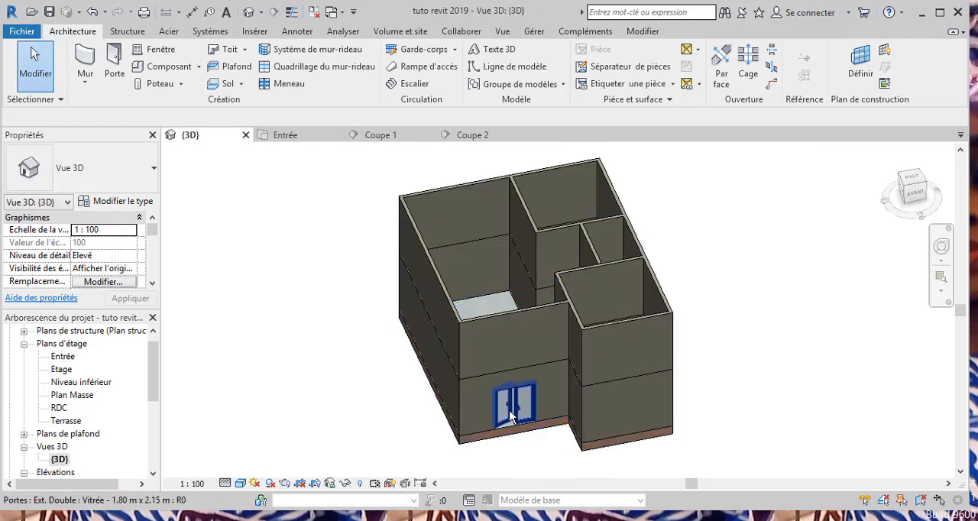
scroll(524, 420, "up", 6)
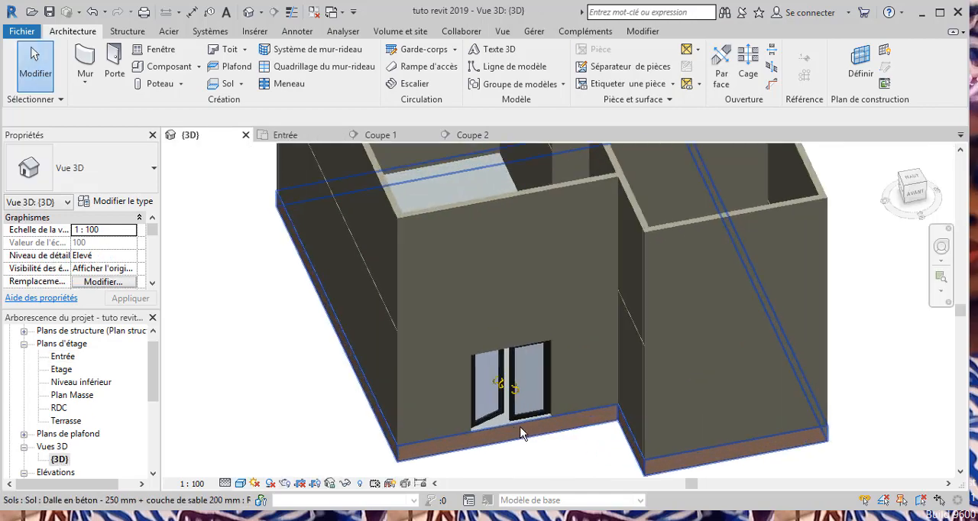
scroll(524, 434, "down", 6)
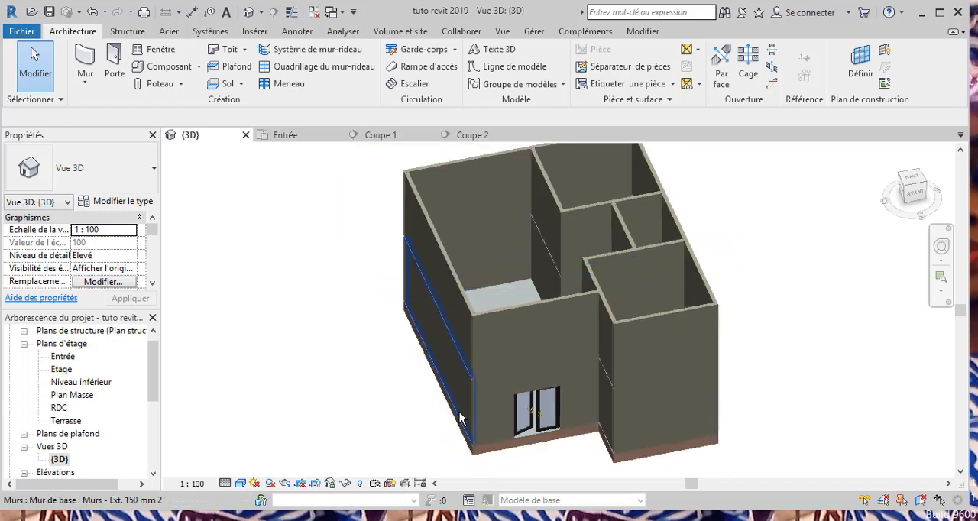
Start placing a window on the Entrée floor plan and browse to the France library folder to load another family.
double_click(68, 358)
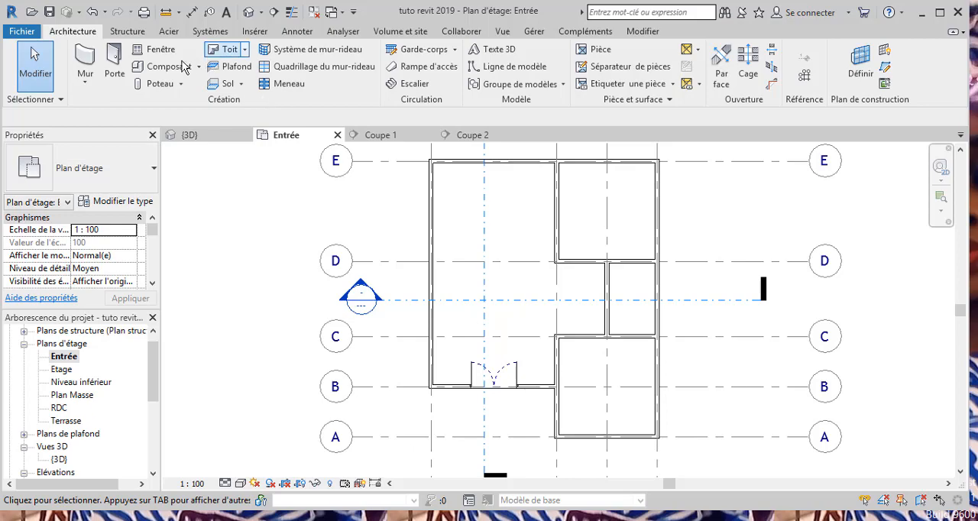
left_click(158, 50)
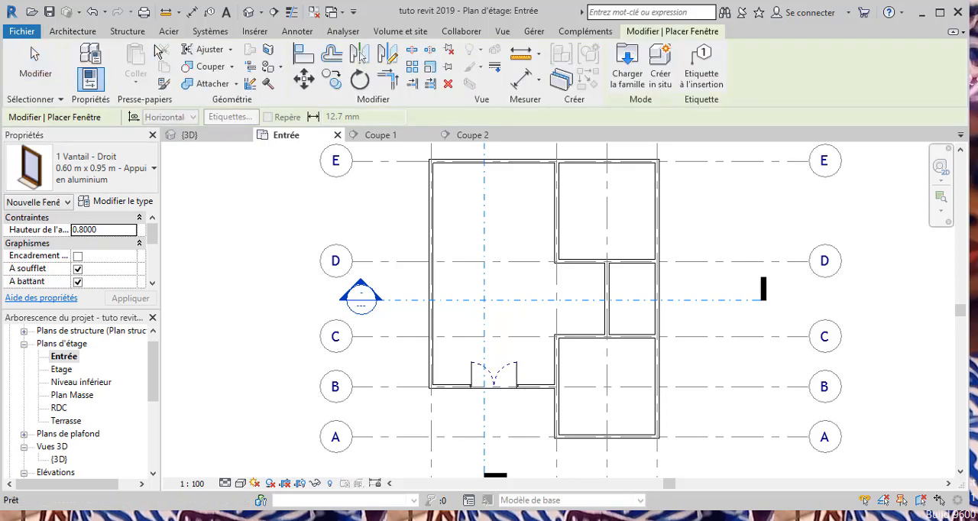
left_click(123, 202)
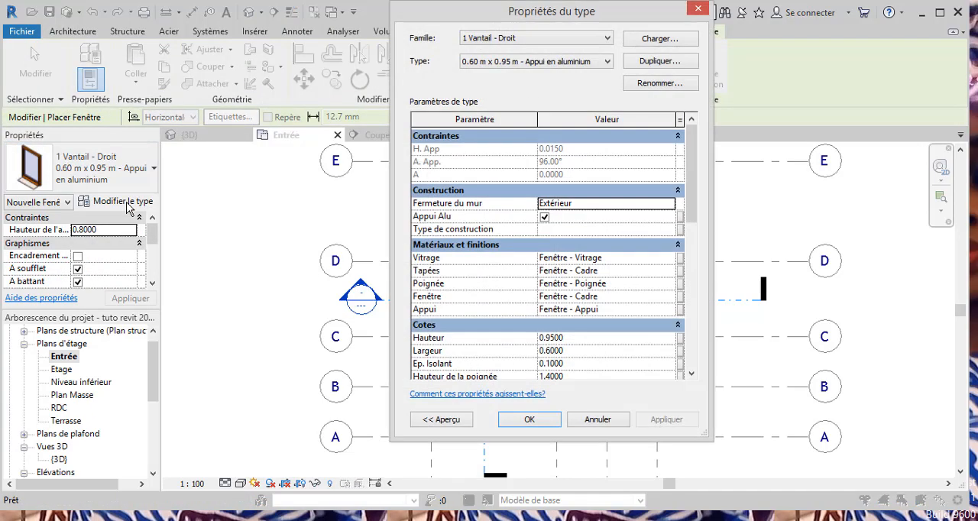
left_click(648, 40)
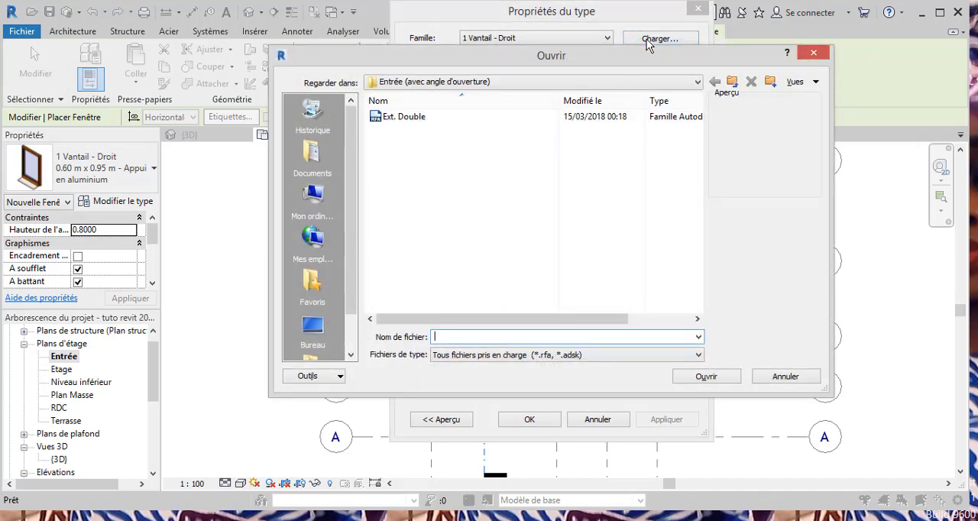
left_click(698, 82)
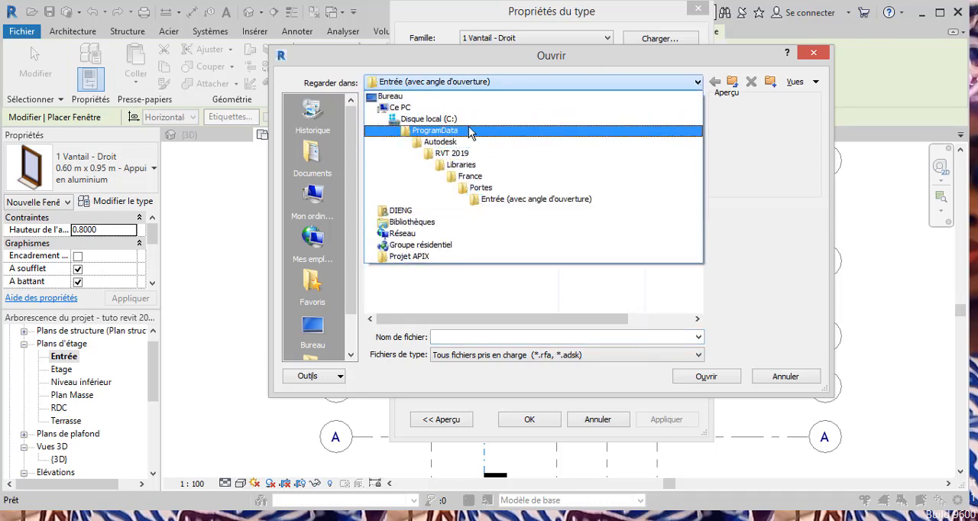
left_click(480, 177)
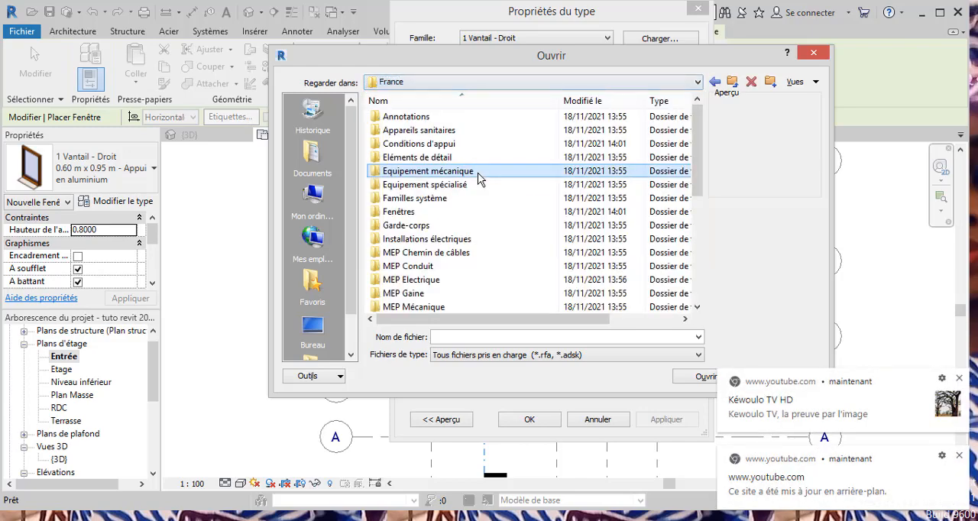
left_click(475, 177)
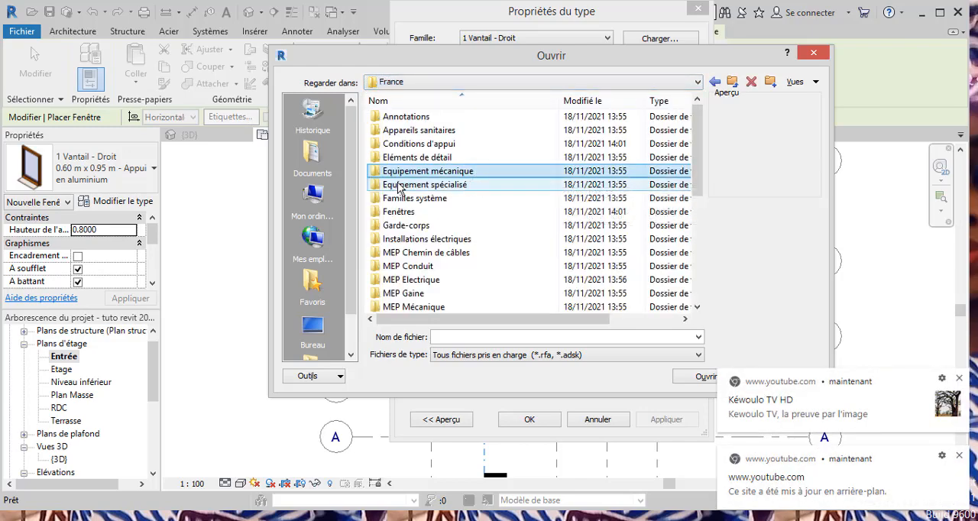
Load the 2 Vantaux coulissants - Droits window family from the Simples folder inside Fenêtres.
double_click(397, 212)
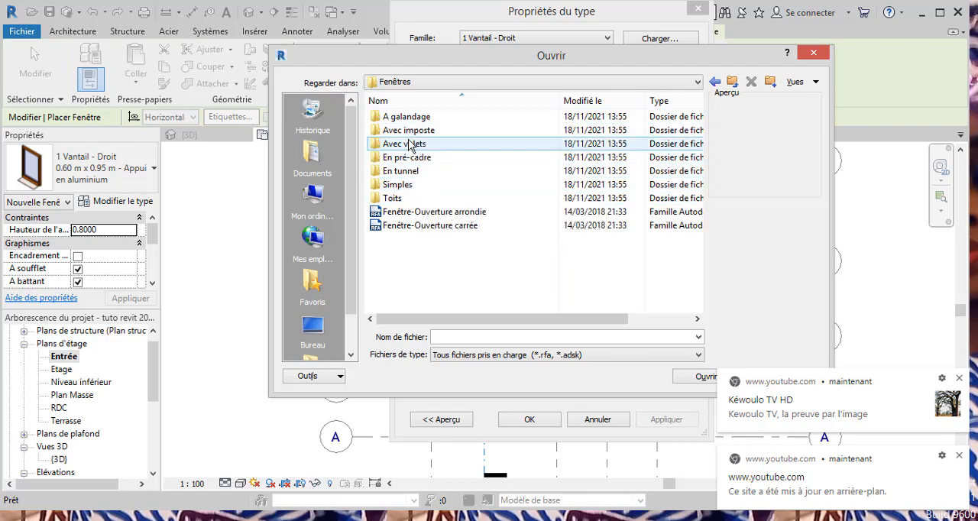
double_click(414, 183)
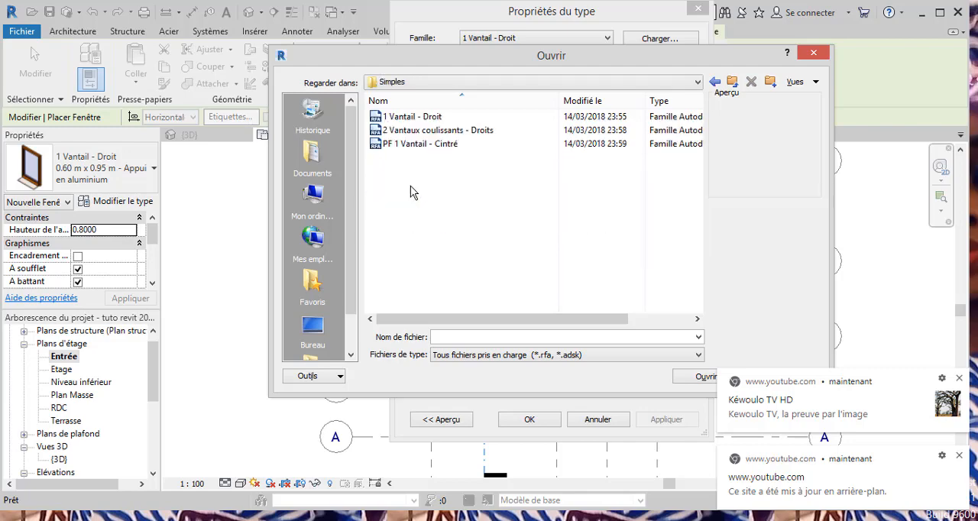
left_click(403, 131)
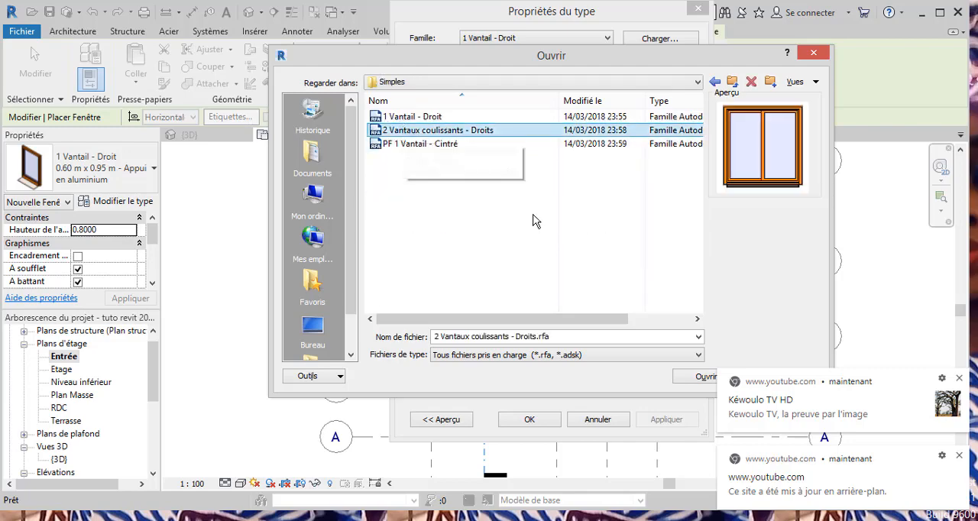
left_click(700, 379)
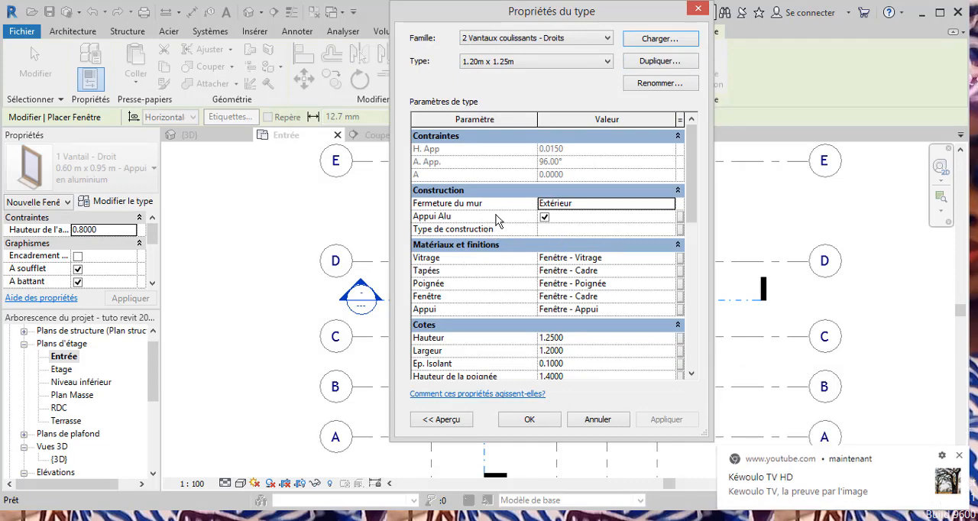
Accept the 1.20m x 1.25m type and place one sliding window centred in the small room's wall on grid A.
left_click(529, 420)
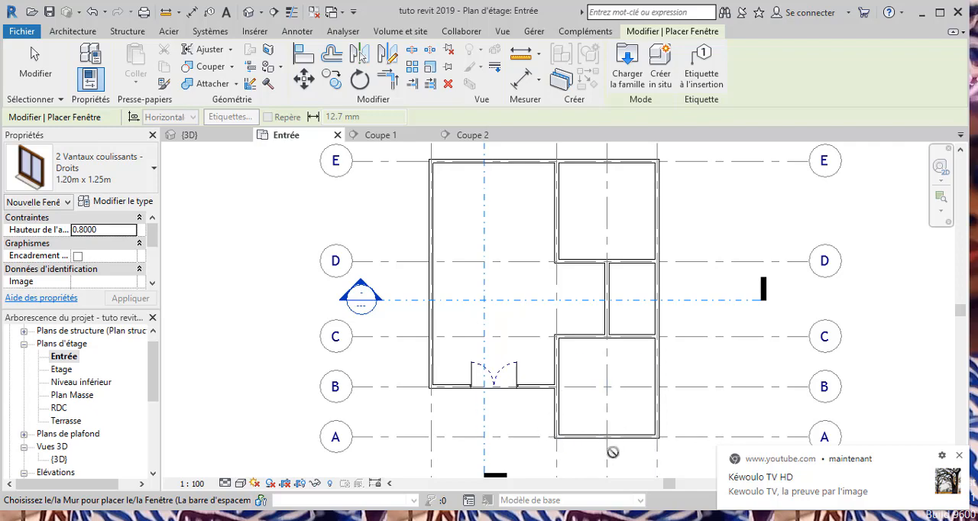
scroll(613, 450, "up", 1)
scroll(612, 452, "up", 2)
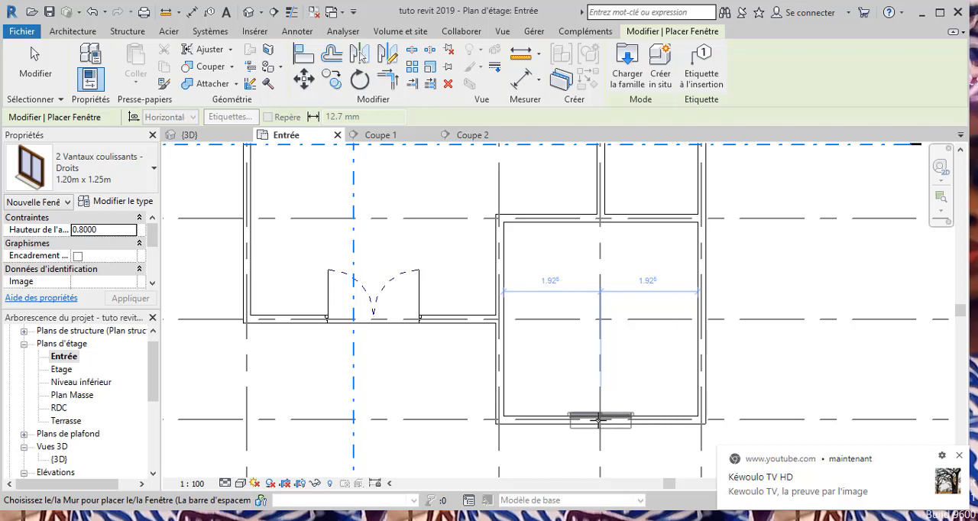
left_click(599, 418)
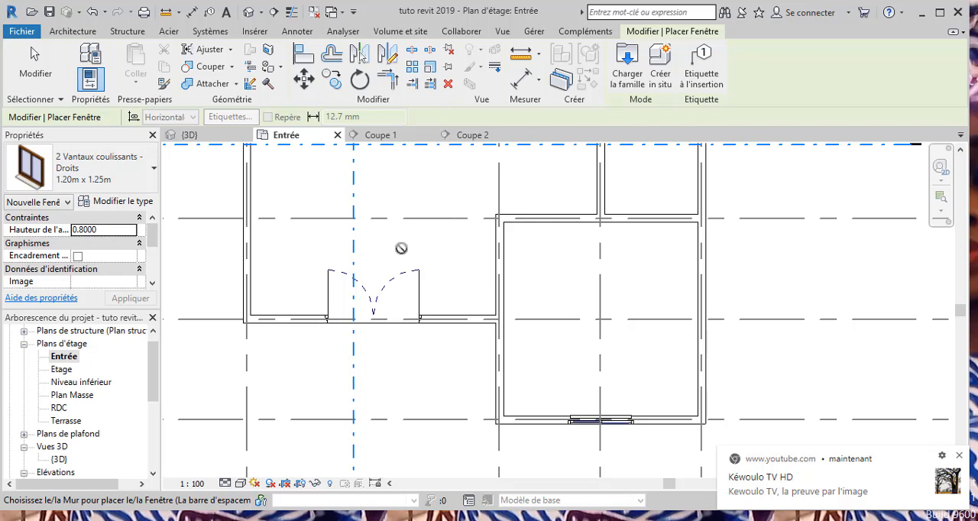
key("Escape")
key("Escape")
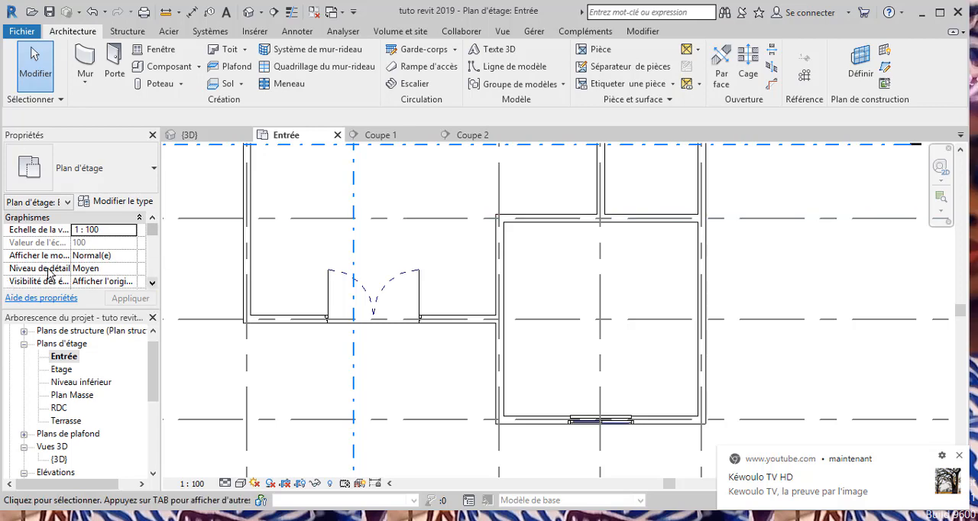
Inspect the placed window up close in the 3D view and return to the Entrée floor plan.
scroll(154, 403, "down", 2)
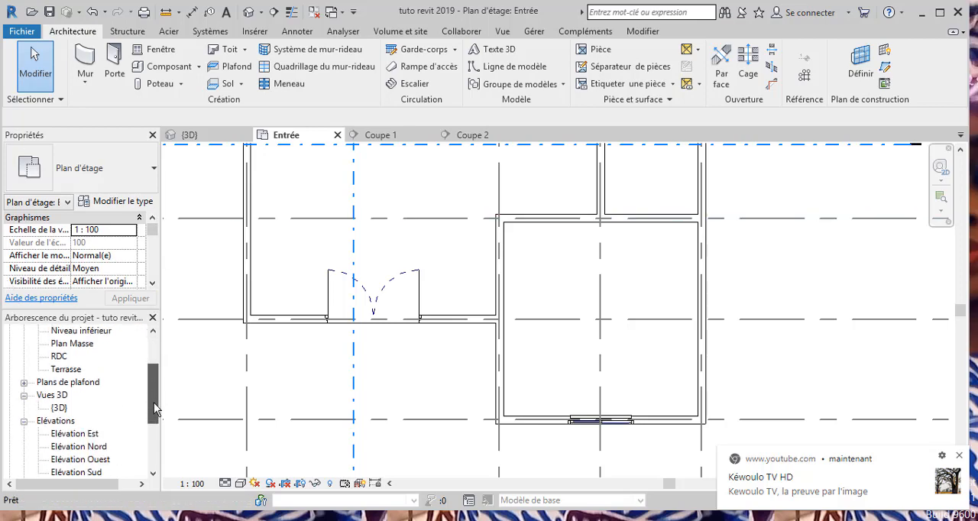
double_click(60, 409)
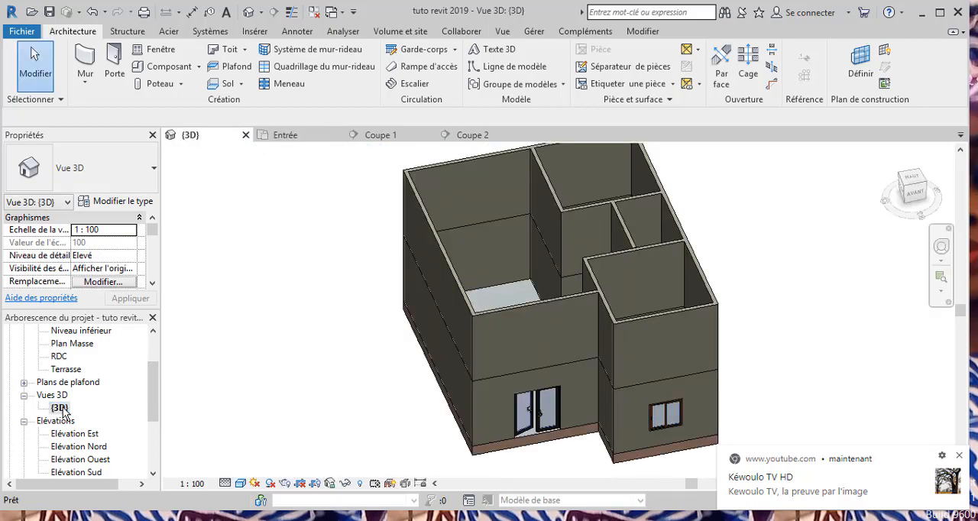
scroll(661, 433, "up", 4)
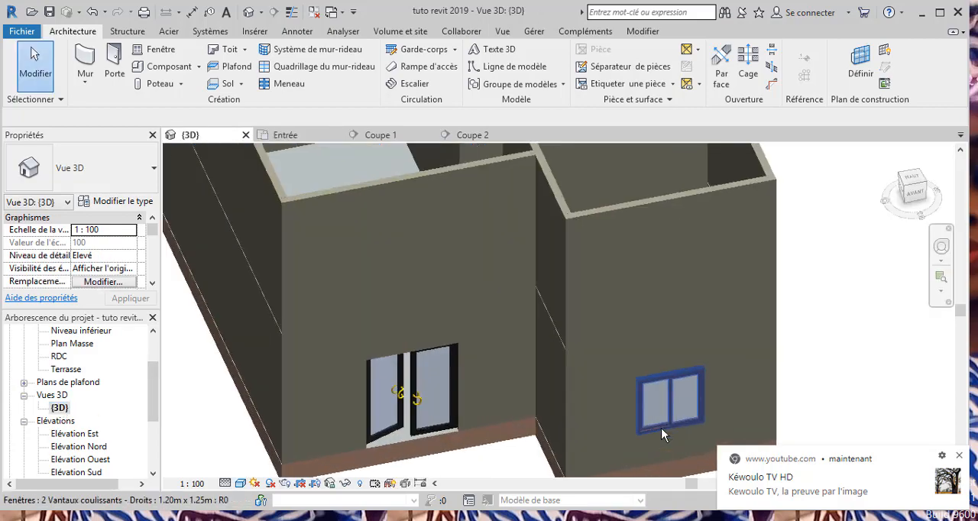
scroll(662, 433, "up", 2)
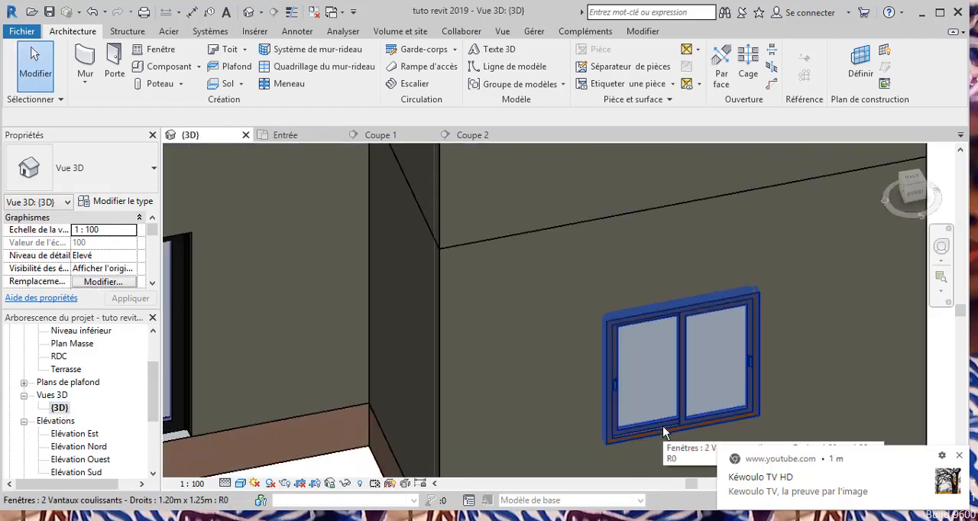
scroll(662, 427, "down", 5)
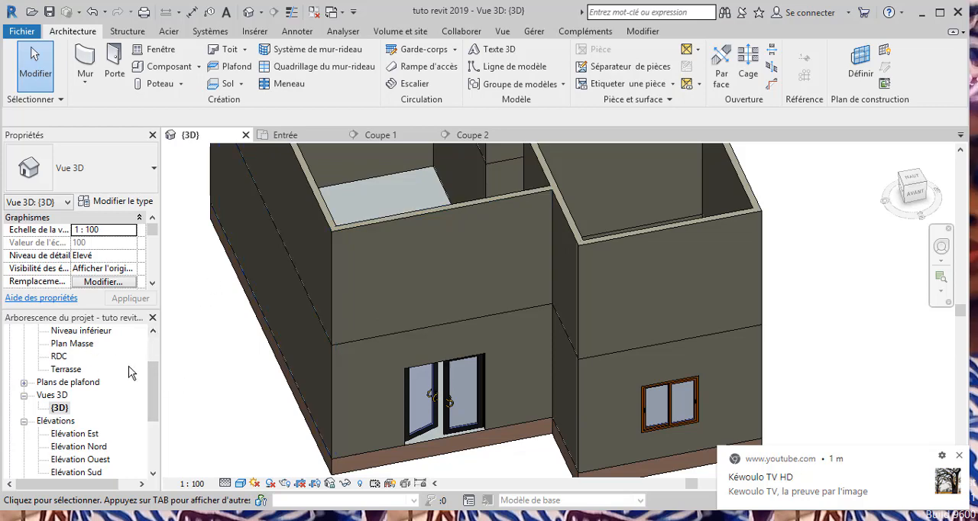
left_click_drag(155, 383, 155, 354)
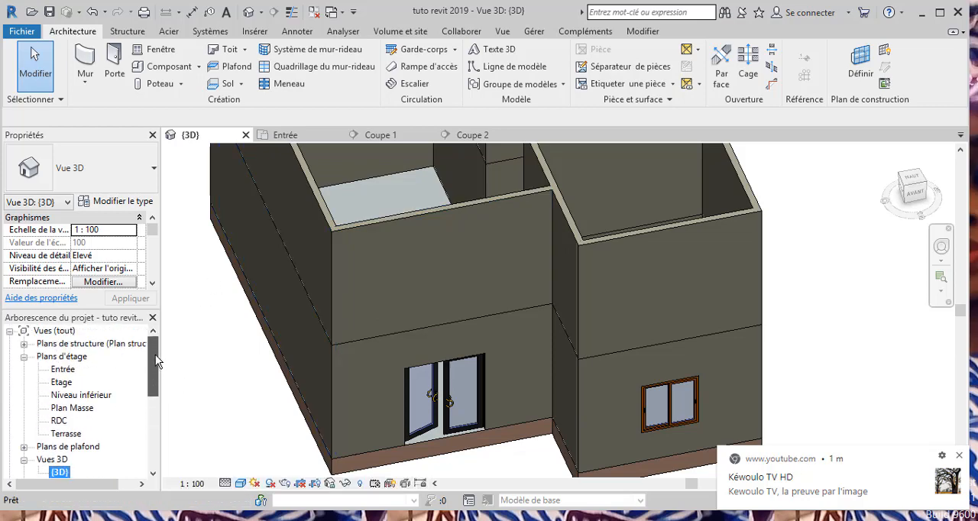
double_click(65, 369)
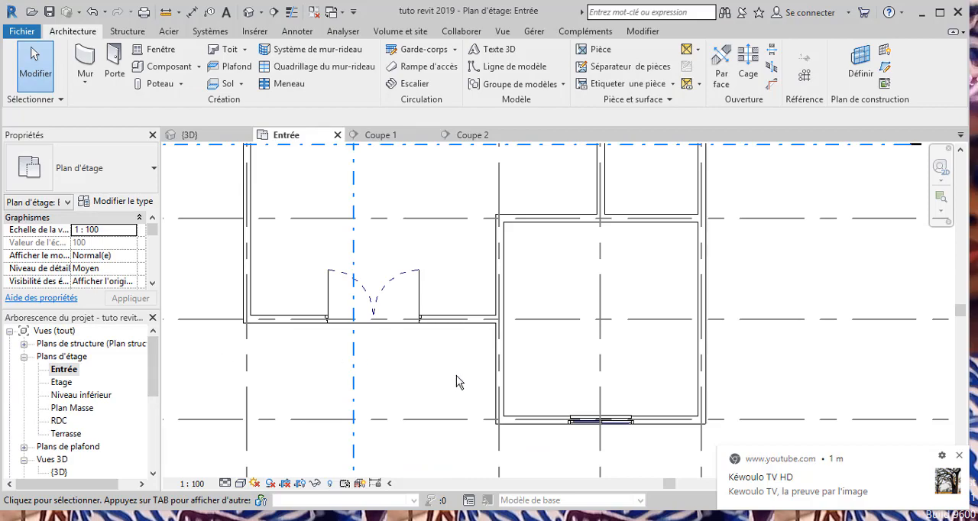
Start placing a component on the Entrée plan and browse to the France library folder to load a family for it.
scroll(456, 375, "down", 5)
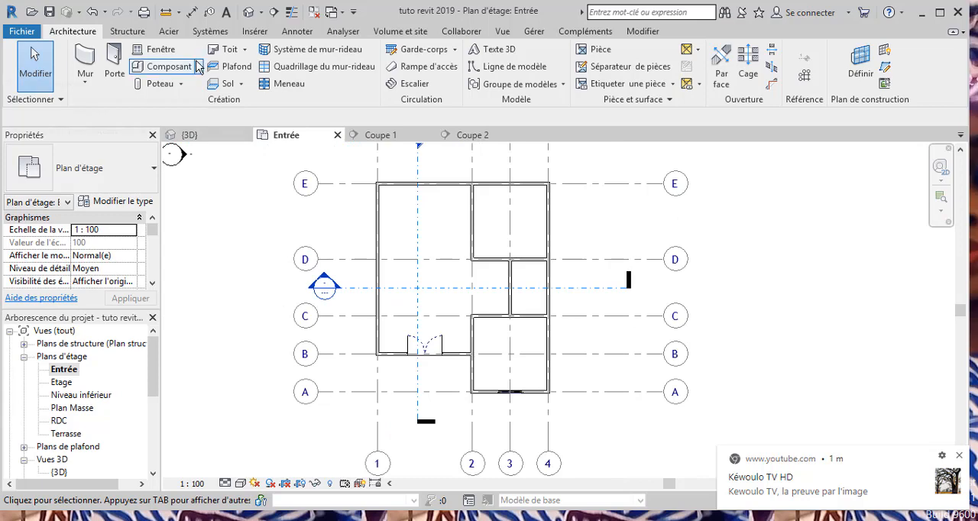
left_click(169, 66)
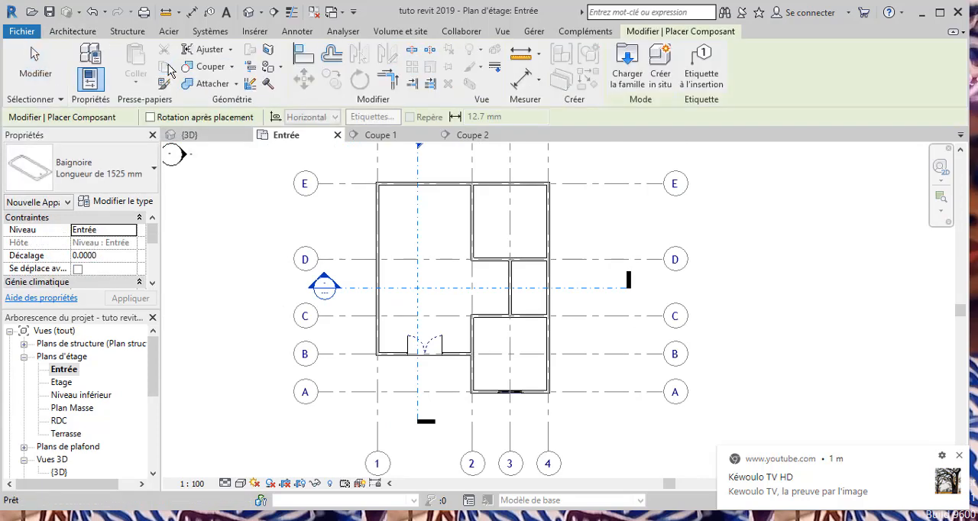
left_click(116, 202)
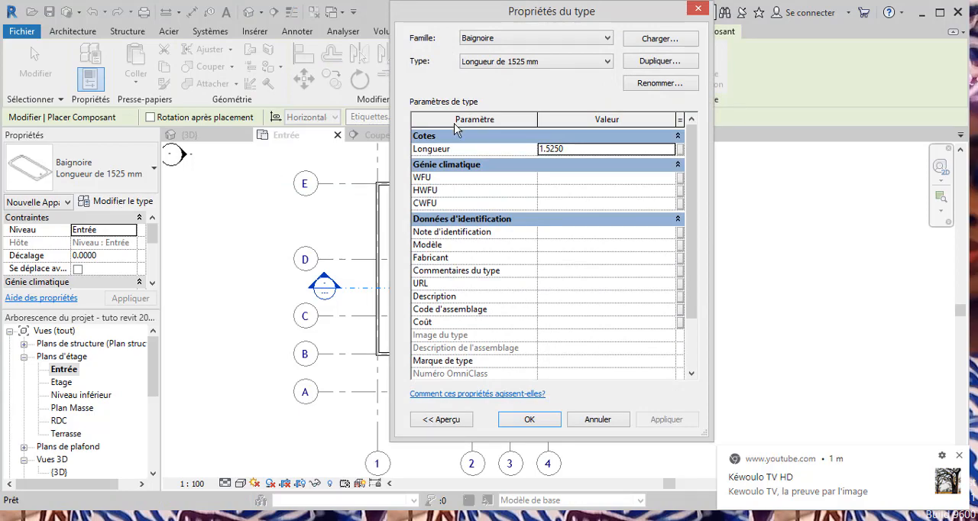
left_click(659, 40)
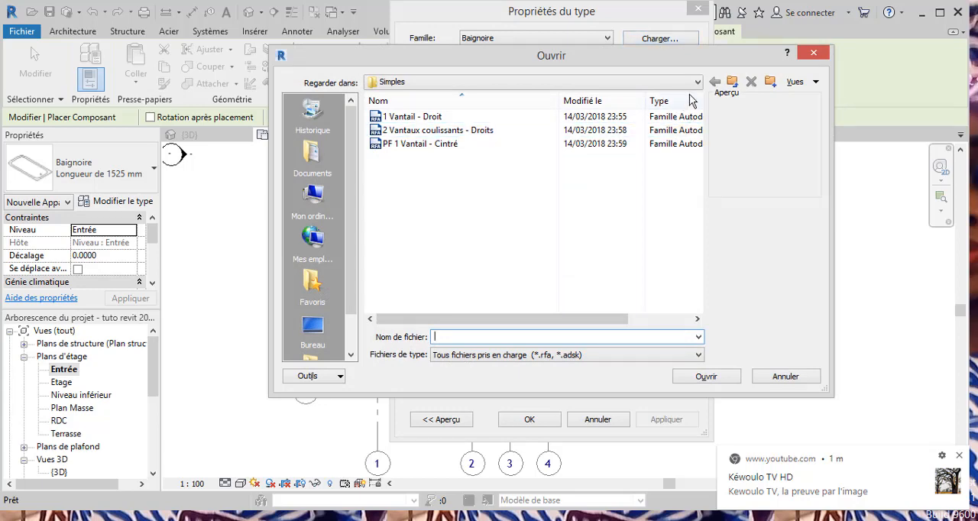
left_click(697, 82)
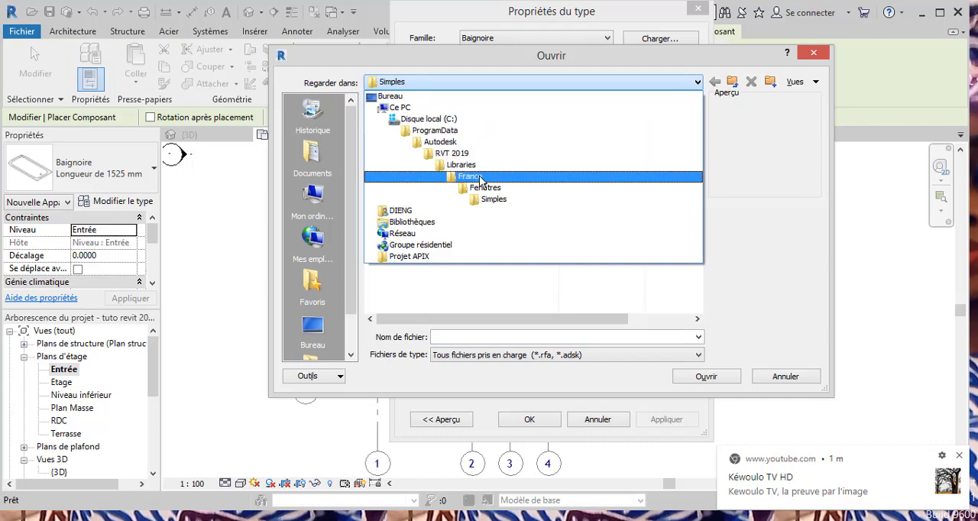
left_click(470, 176)
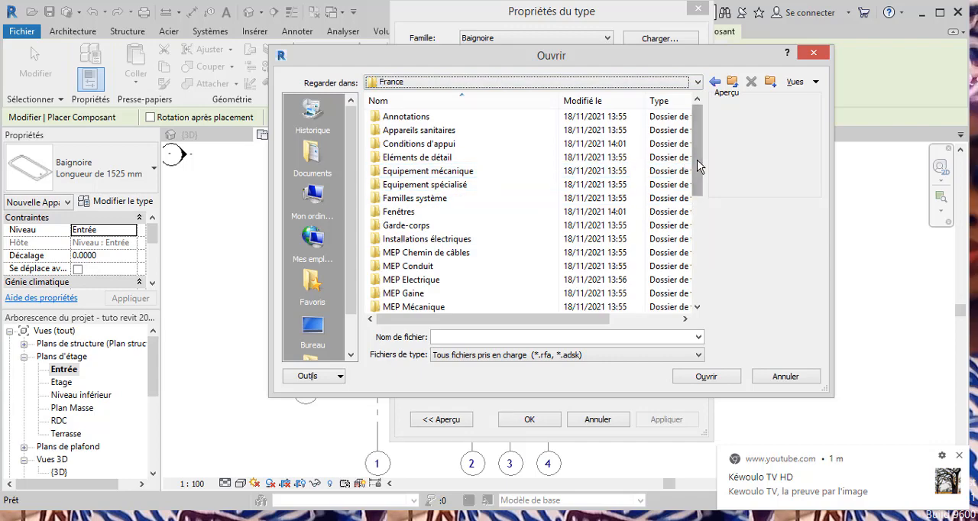
Preview the Table de canapé - 01 family in Mobilier's Tables > Basses folder and return to the Mobilier folder.
left_click_drag(698, 167, 699, 203)
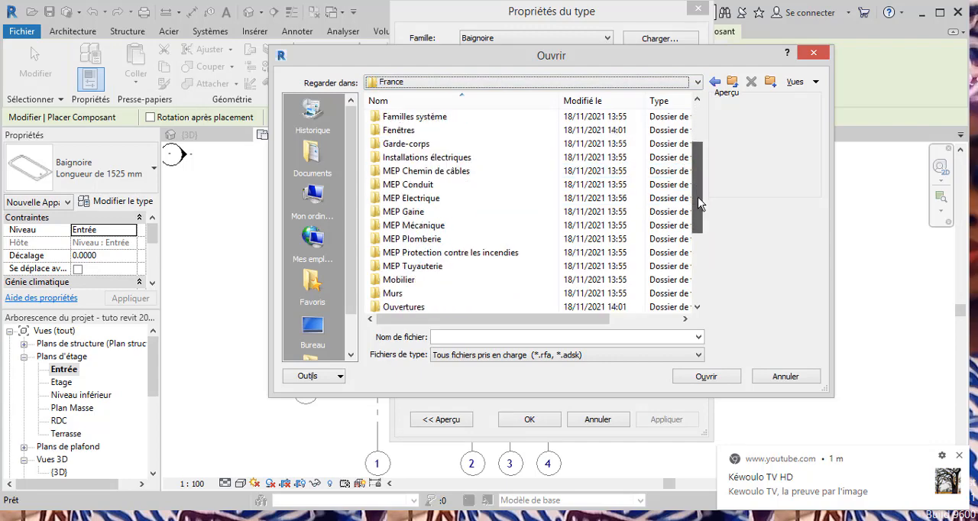
double_click(422, 281)
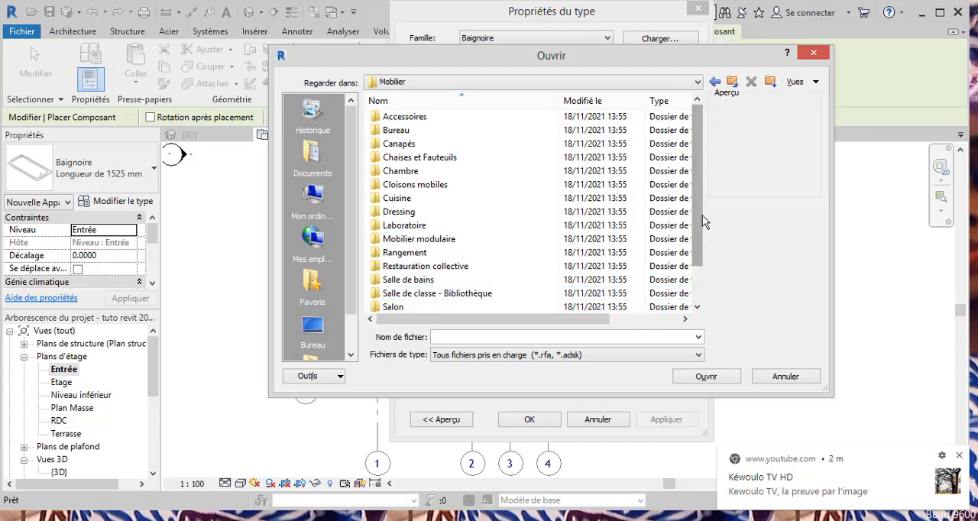
left_click_drag(694, 220, 695, 252)
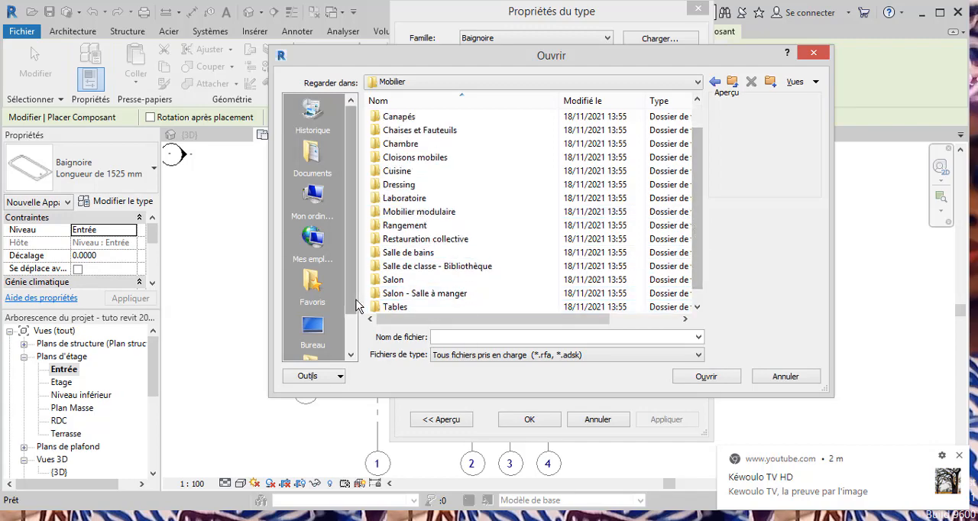
double_click(423, 310)
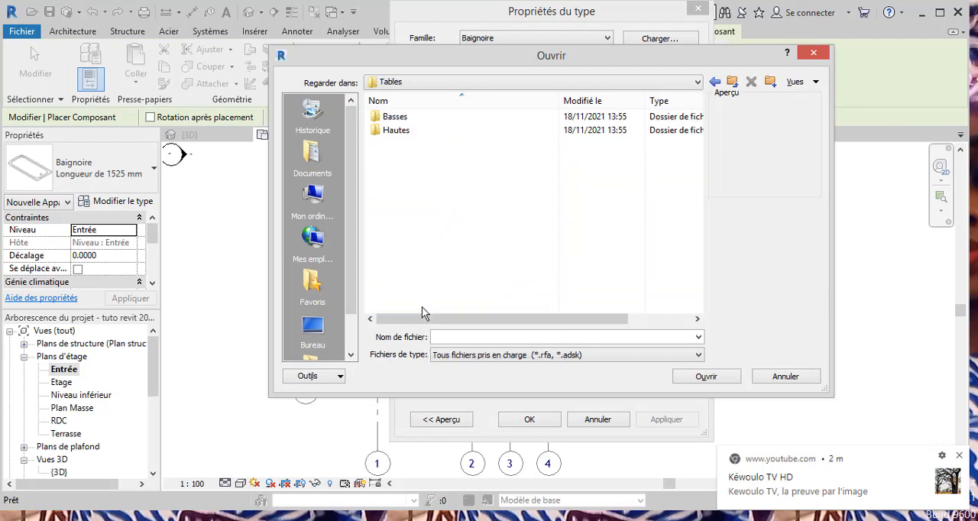
left_click(403, 120)
double_click(403, 120)
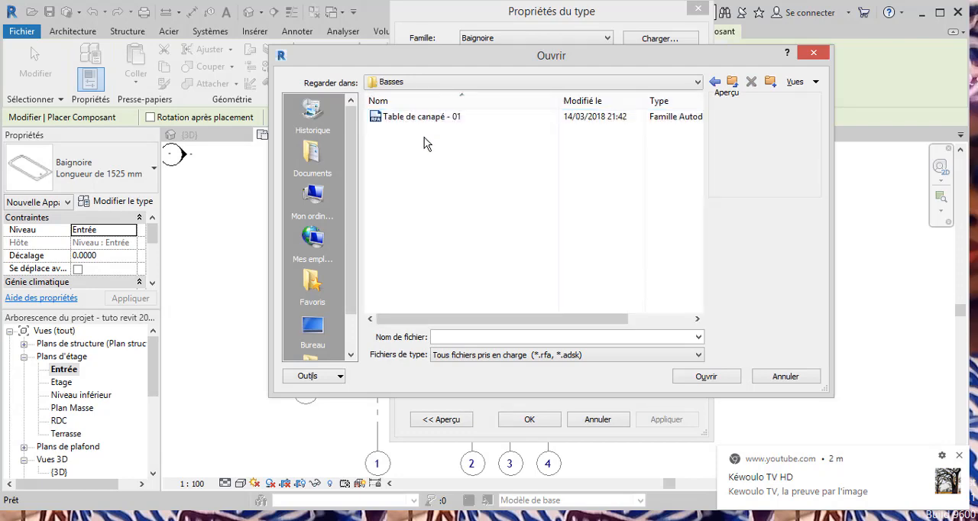
left_click(424, 116)
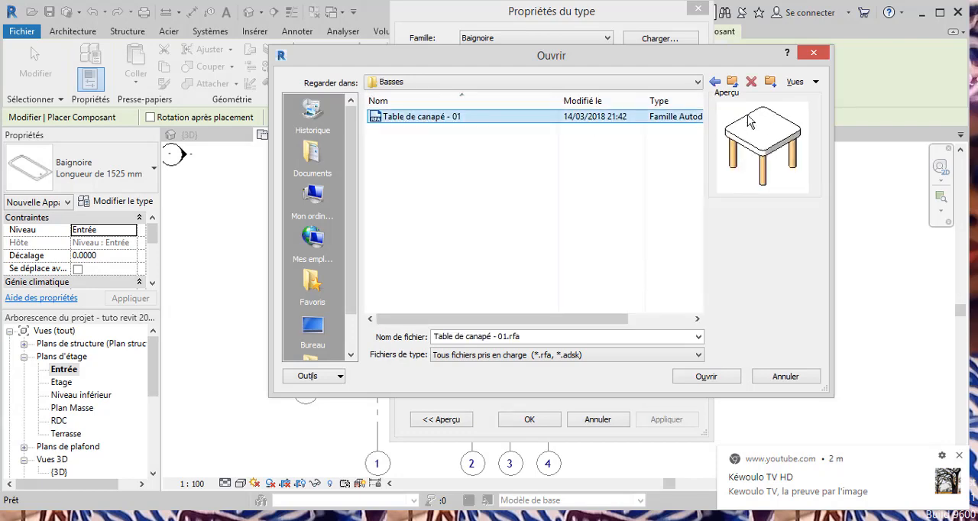
left_click(699, 81)
left_click(699, 81)
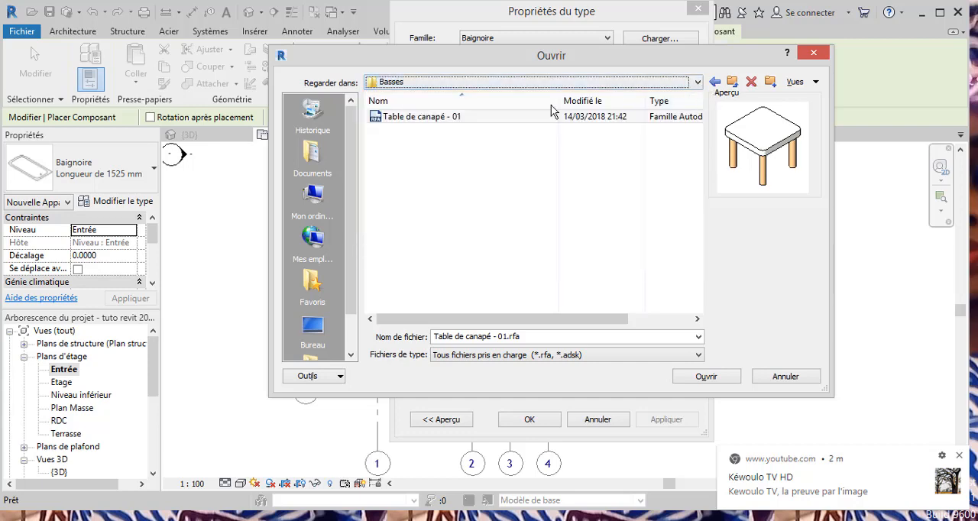
left_click(714, 81)
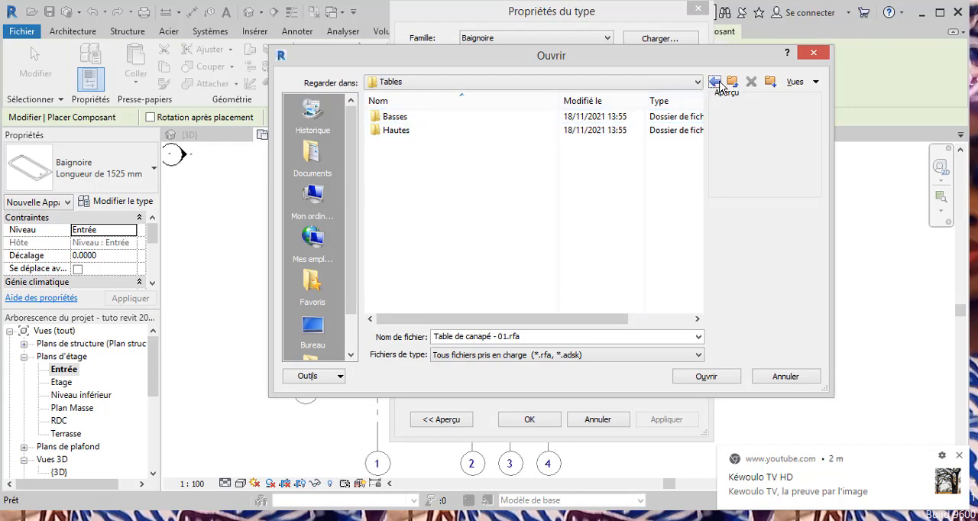
left_click(714, 82)
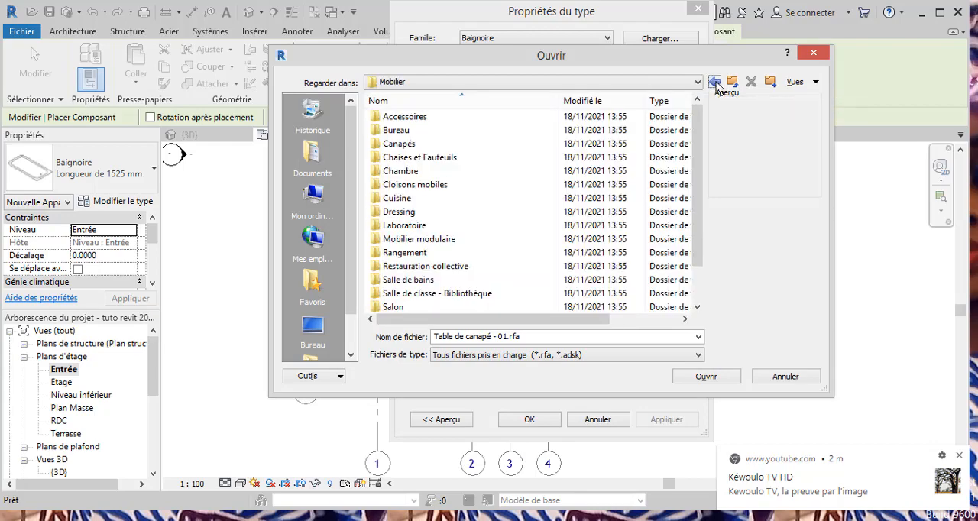
Check the Salon folder's Collection 02 and Collection 01, previewing the Armoire 6 Portes - 4 Vitrées and Meuble TV families, and return to Mobilier.
left_click(421, 307)
double_click(420, 307)
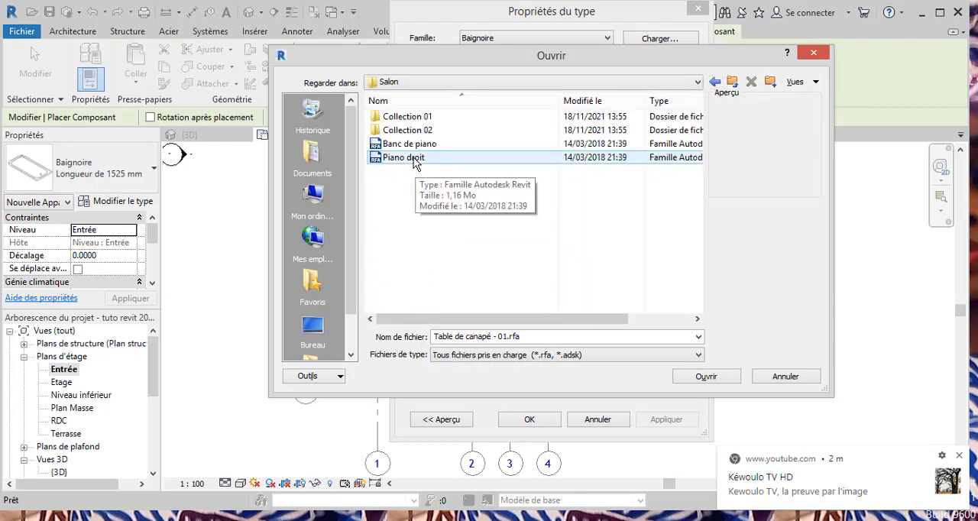
double_click(407, 130)
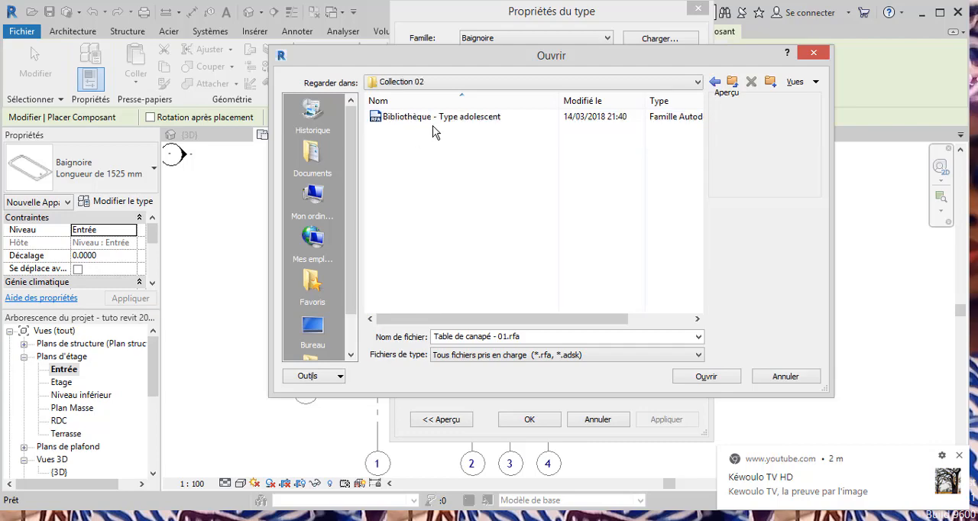
left_click(715, 82)
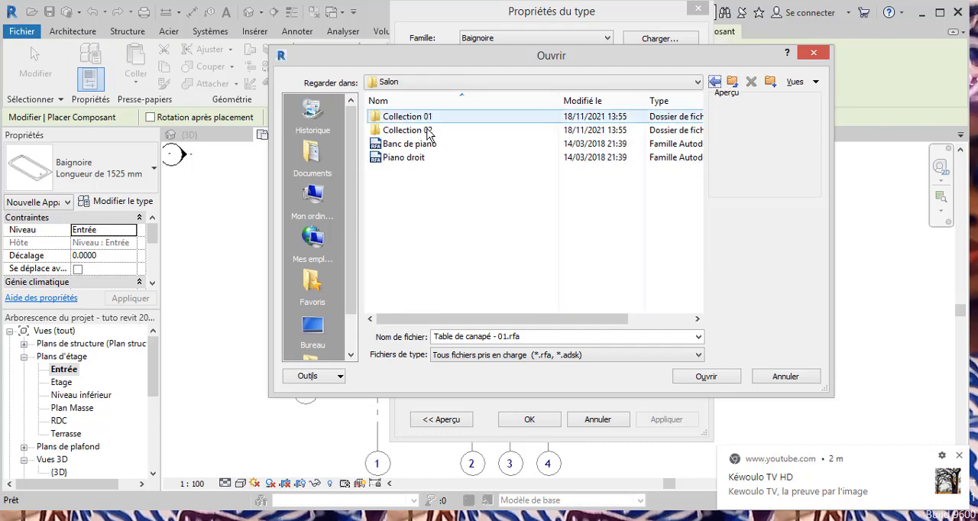
left_click(425, 119)
double_click(424, 119)
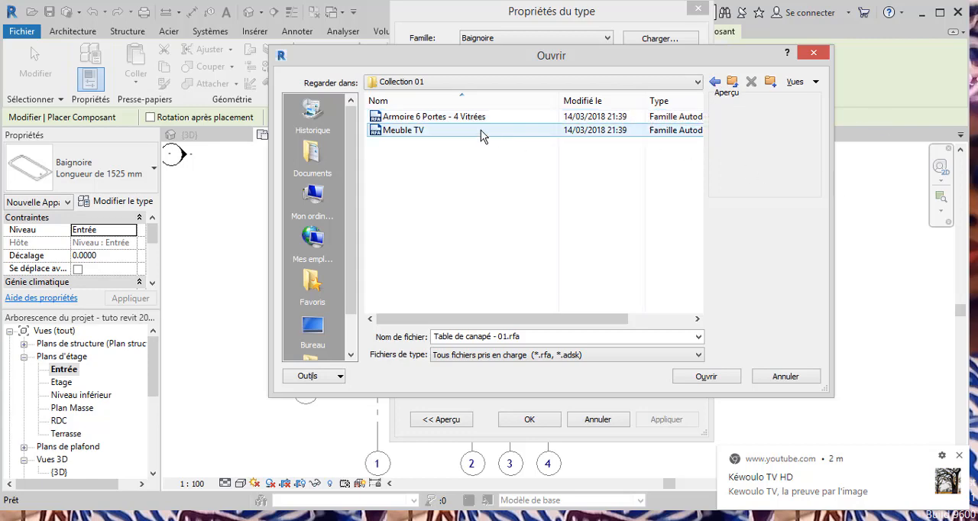
left_click(462, 117)
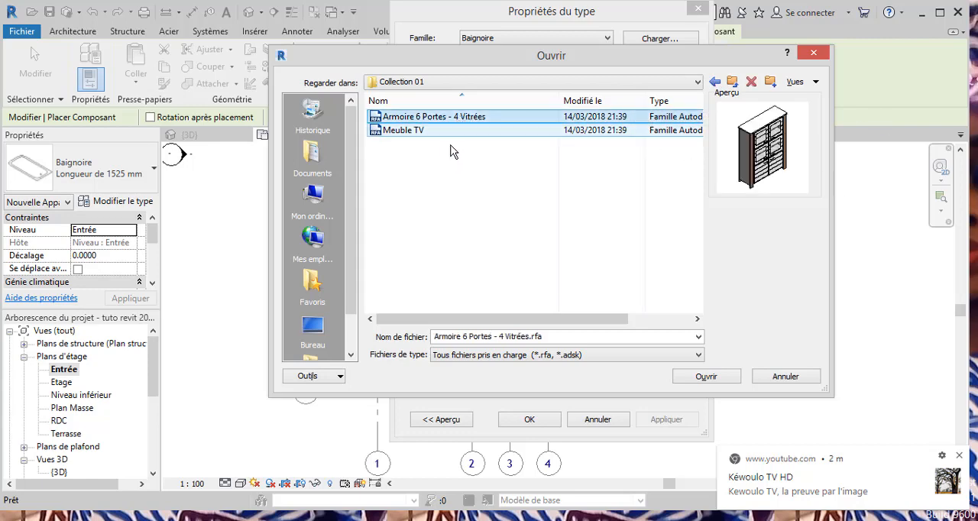
left_click(442, 131)
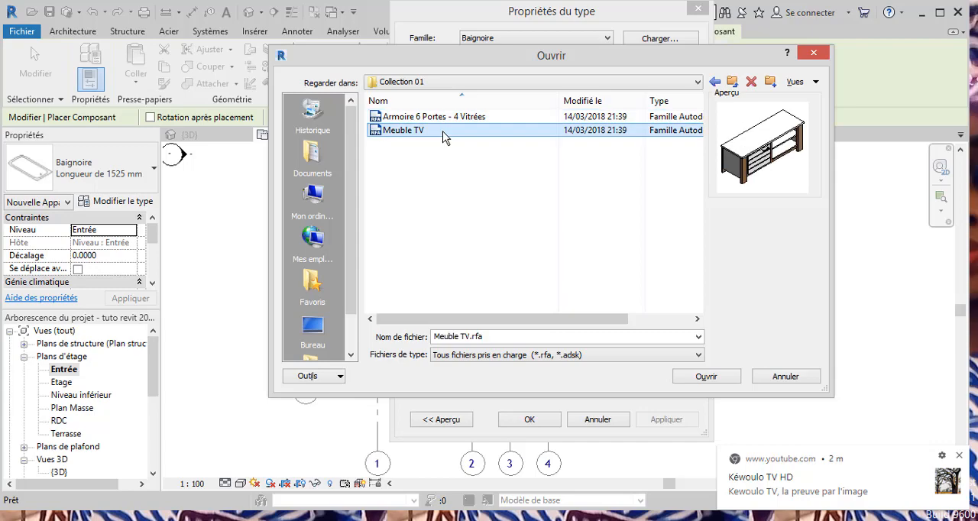
left_click(716, 82)
left_click(716, 81)
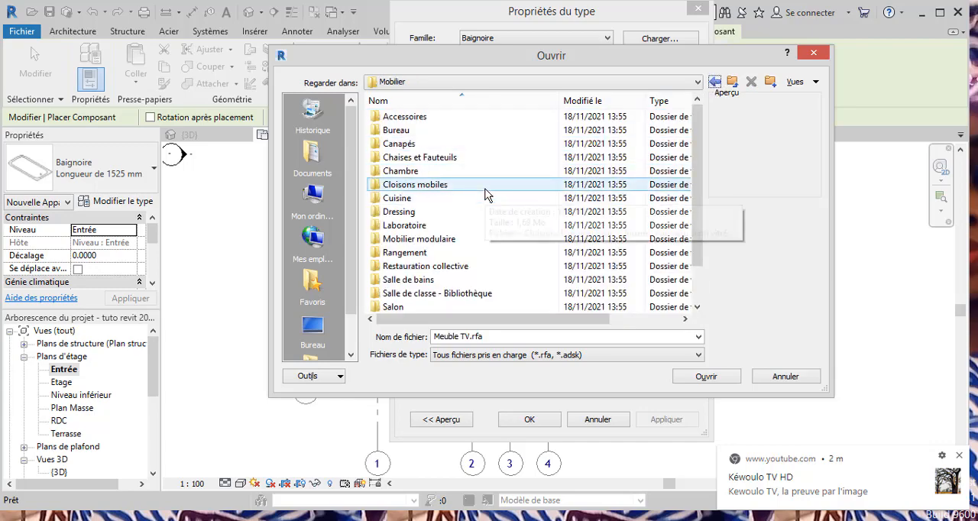
Compare the sofa families in the Canapés folder and load Canapé 3 places - 01.
mouse_move(478, 195)
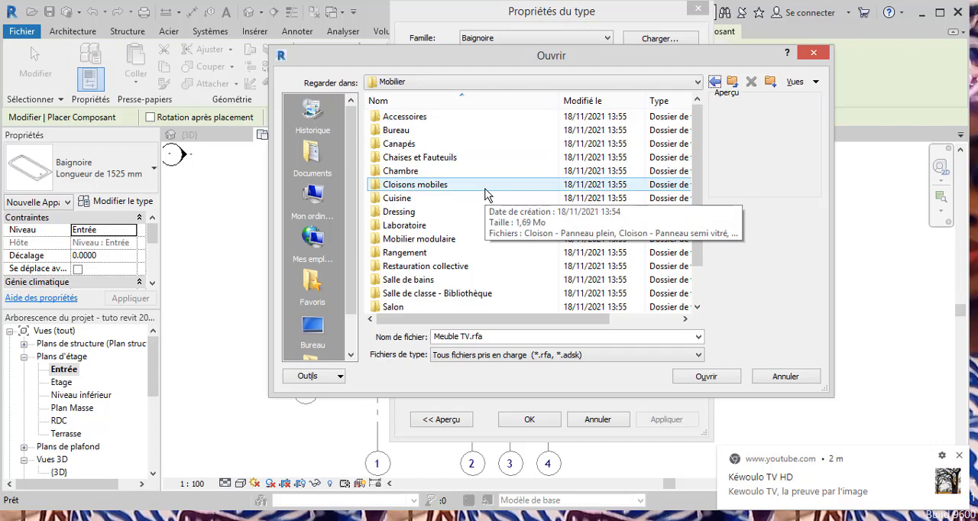
double_click(407, 145)
left_click(424, 145)
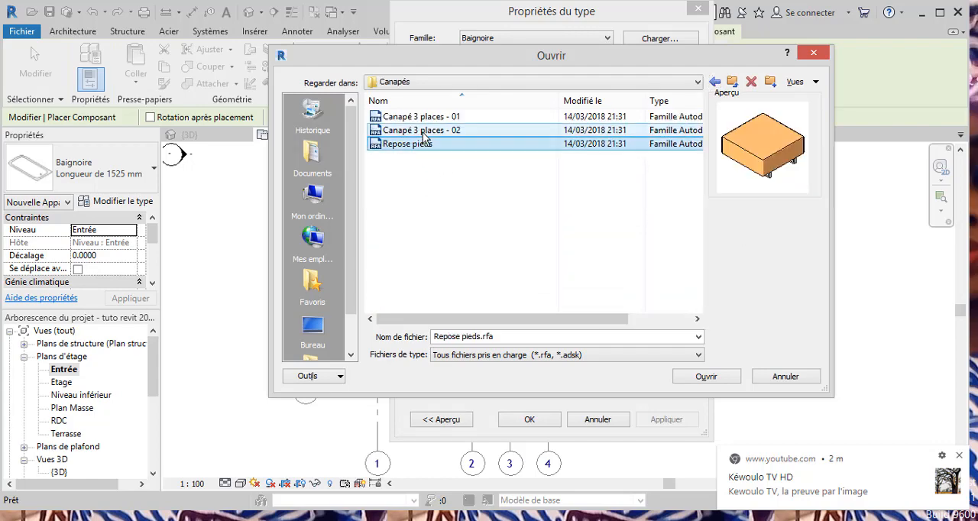
left_click(425, 131)
left_click(425, 117)
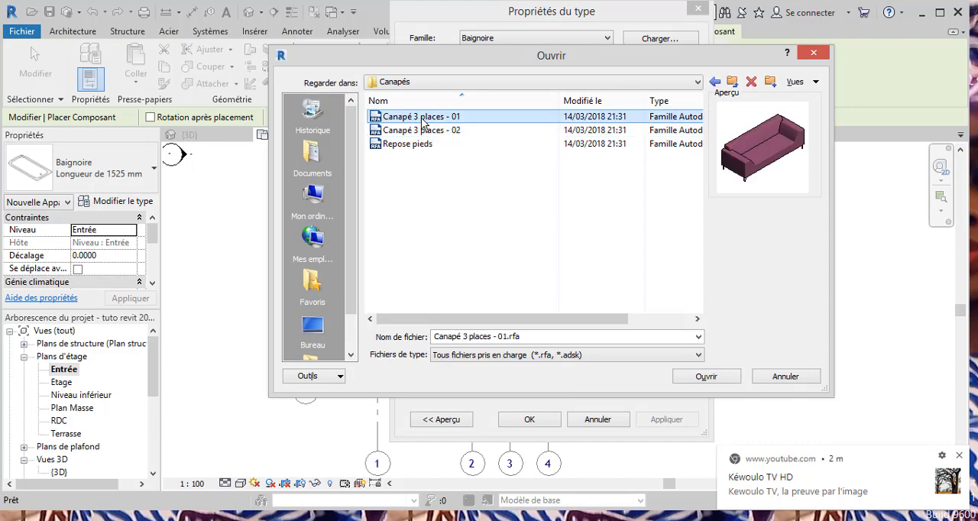
left_click(430, 131)
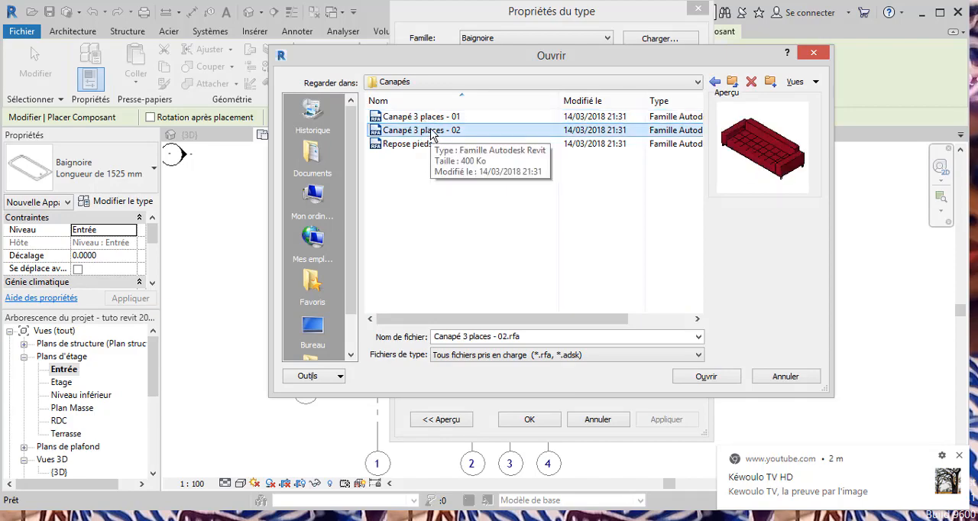
left_click(433, 118)
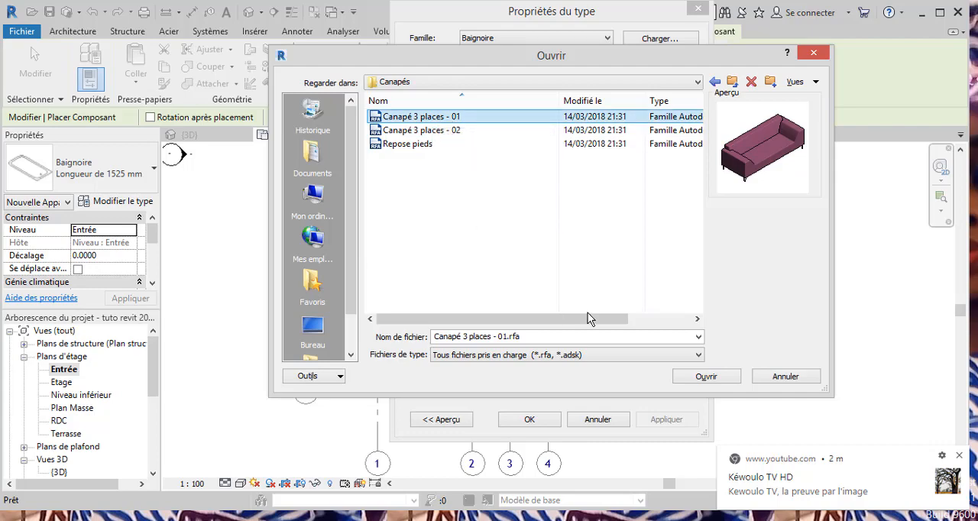
left_click(696, 377)
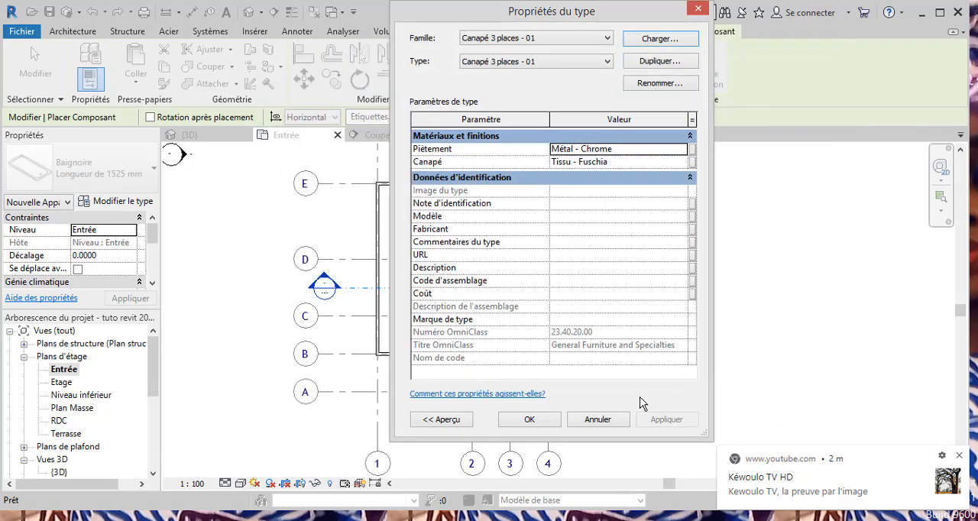
Accept the Canapé 3 places - 01 type and place one sofa in the large room just below grid D, about 3.50 m from grid 2's wall.
left_click(548, 423)
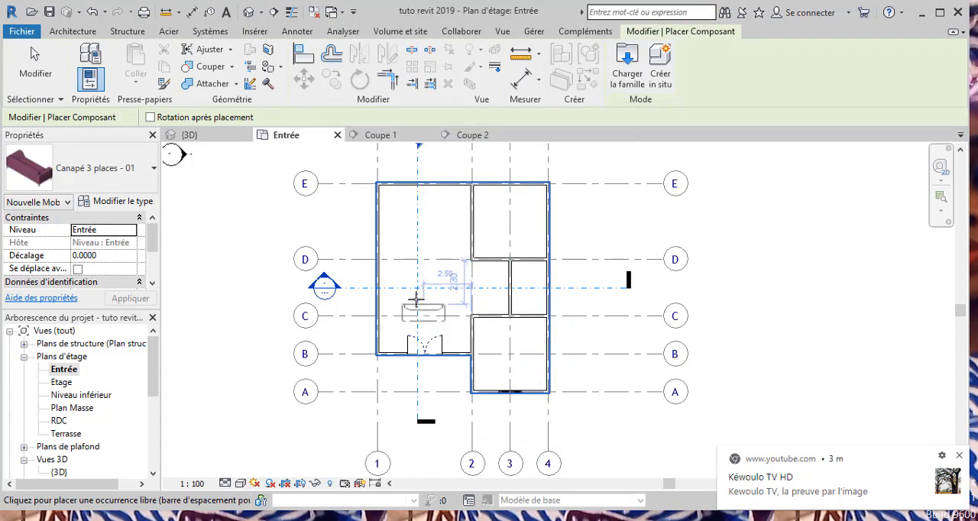
scroll(411, 299, "up", 5)
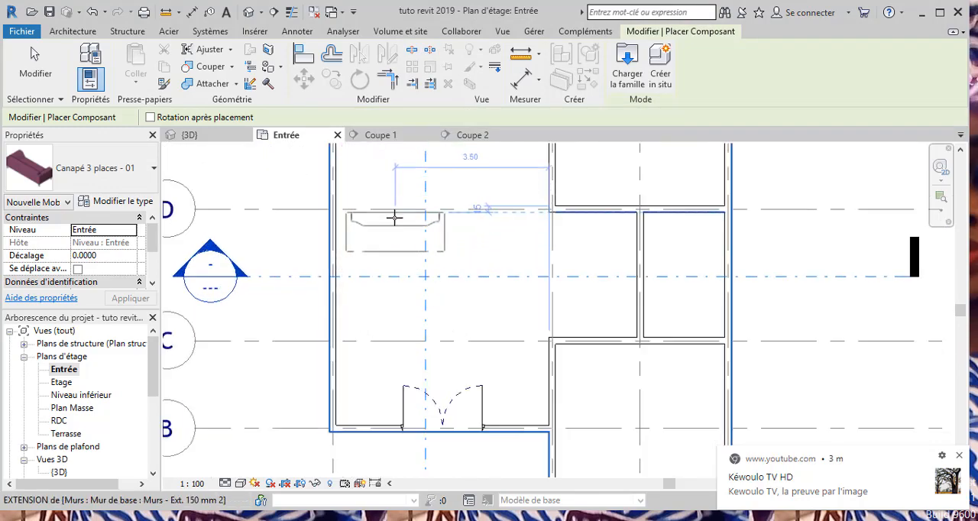
left_click(395, 218)
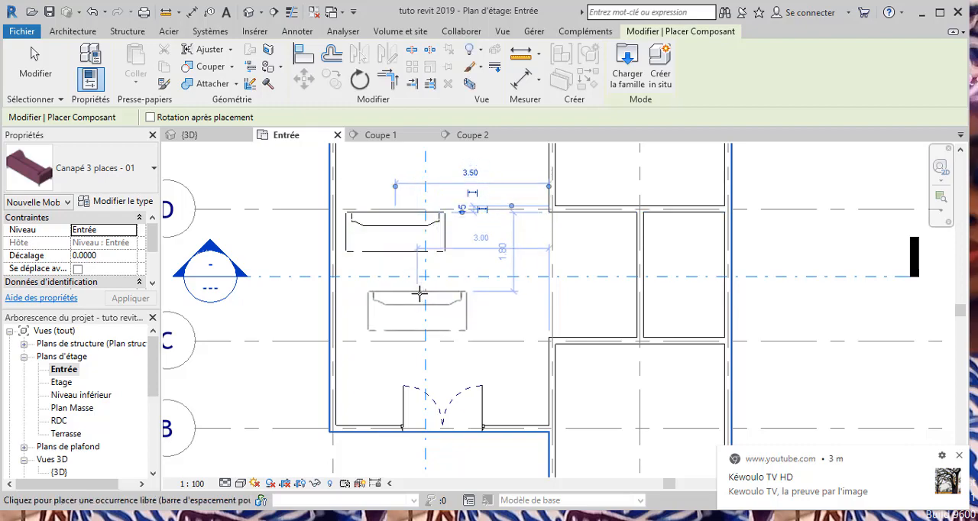
key("Escape")
key("Escape")
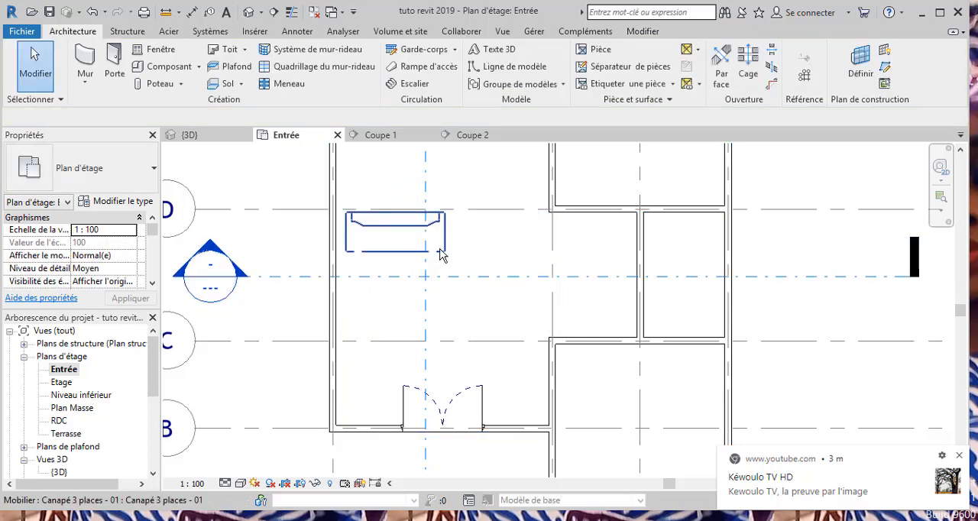
Select the placed sofa to examine its temporary dimensions to the surrounding walls, and deselect it.
left_click(441, 255)
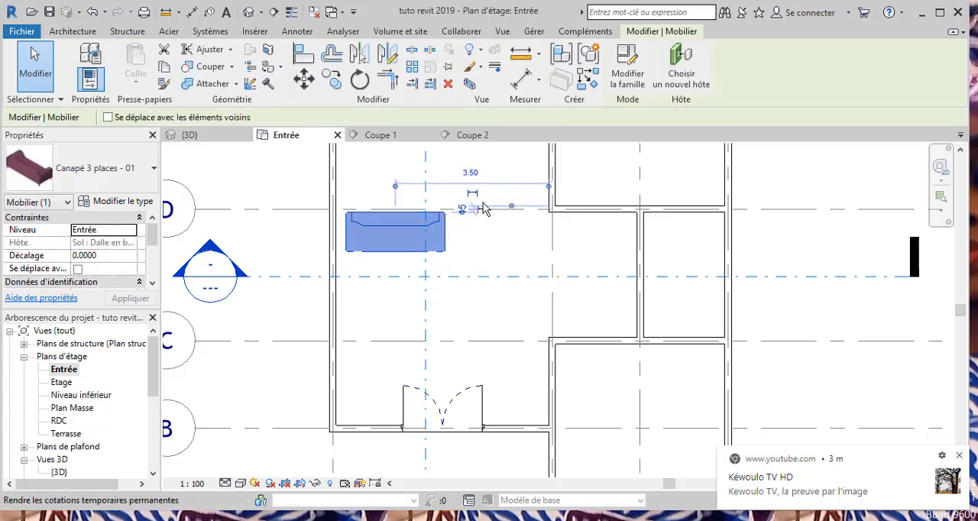
scroll(466, 208, "up", 2)
scroll(556, 266, "up", 1)
scroll(592, 271, "down", 4)
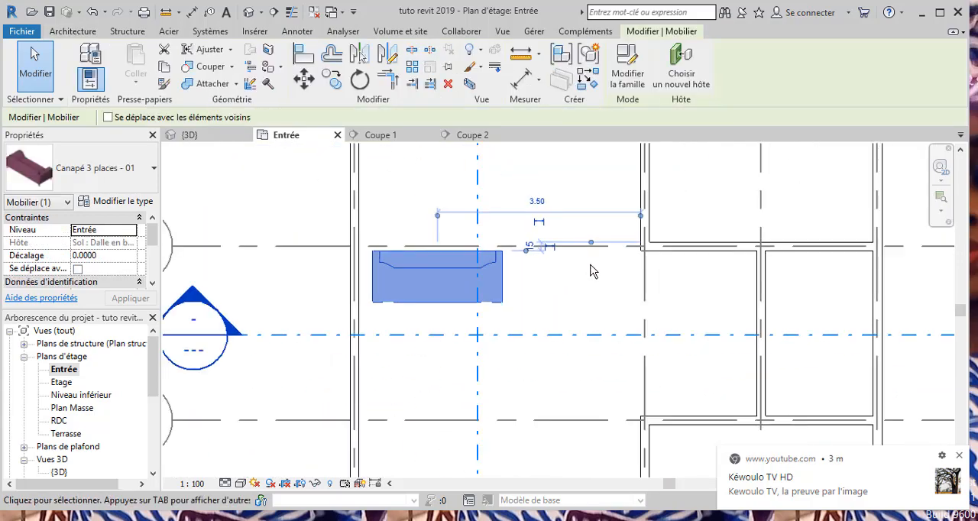
scroll(542, 275, "down", 4)
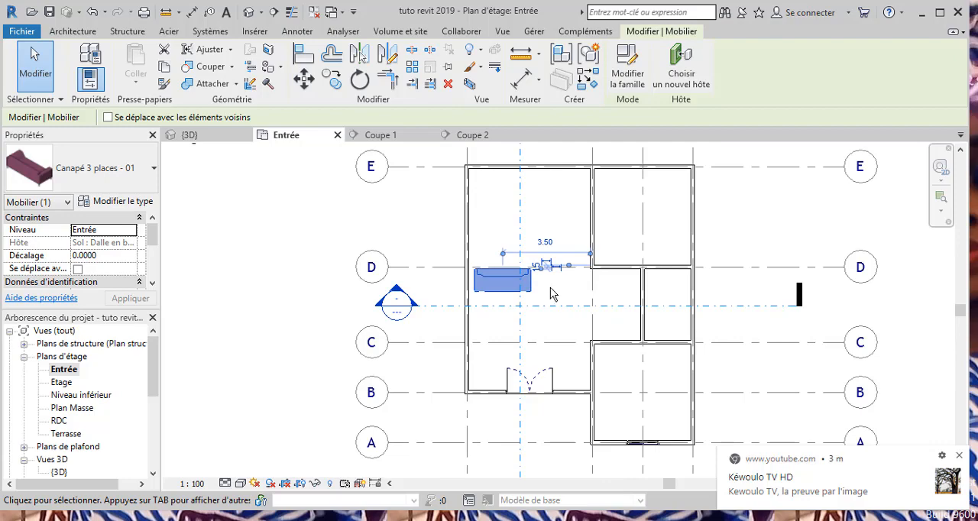
scroll(553, 267, "up", 4)
scroll(553, 267, "up", 3)
scroll(550, 275, "down", 2)
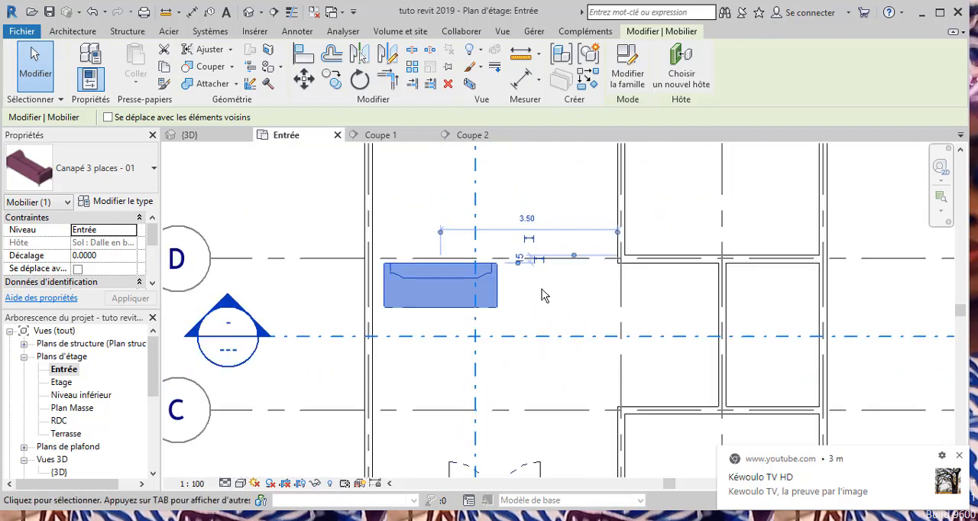
left_click(516, 299)
scroll(511, 297, "down", 2)
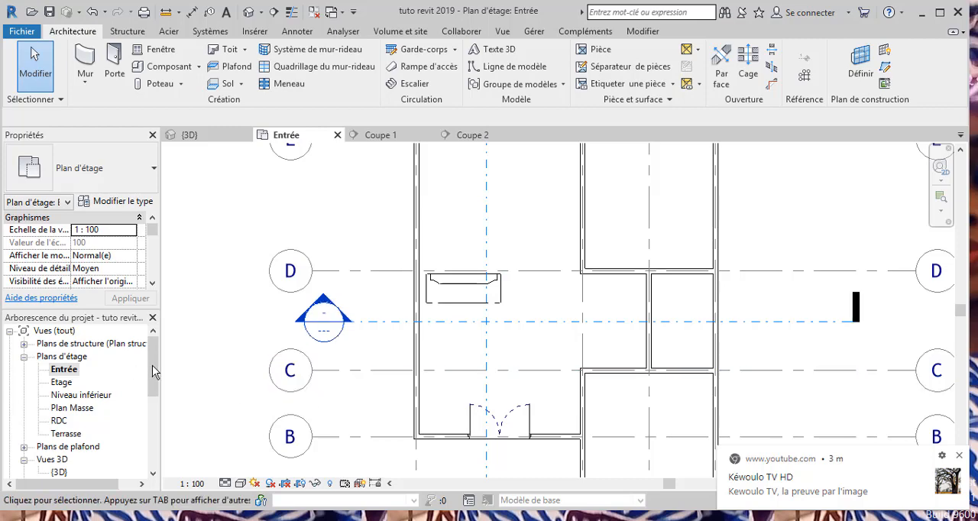
Open the {3D} view and view the building from above to check the sofa in the large room.
left_click_drag(152, 366, 153, 388)
double_click(59, 421)
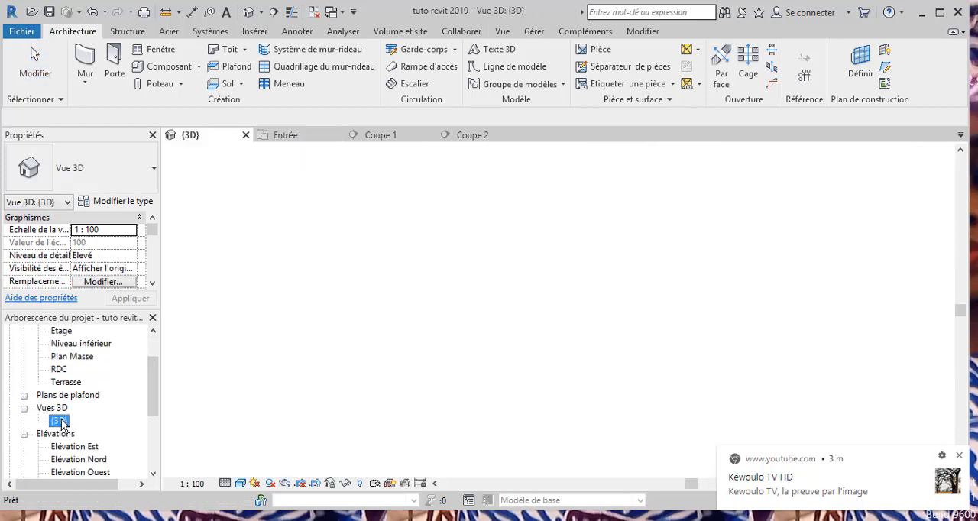
scroll(585, 438, "down", 5)
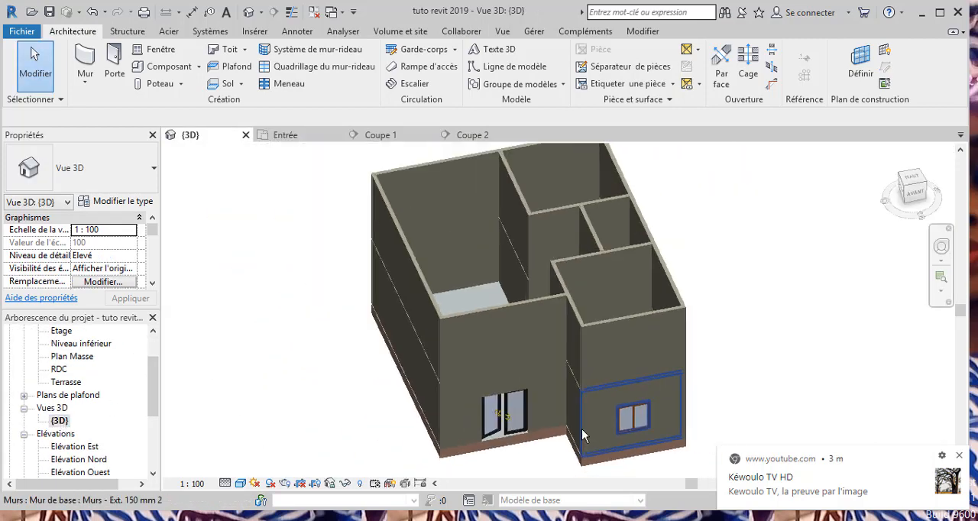
scroll(502, 305, "up", 5)
scroll(458, 304, "down", 4)
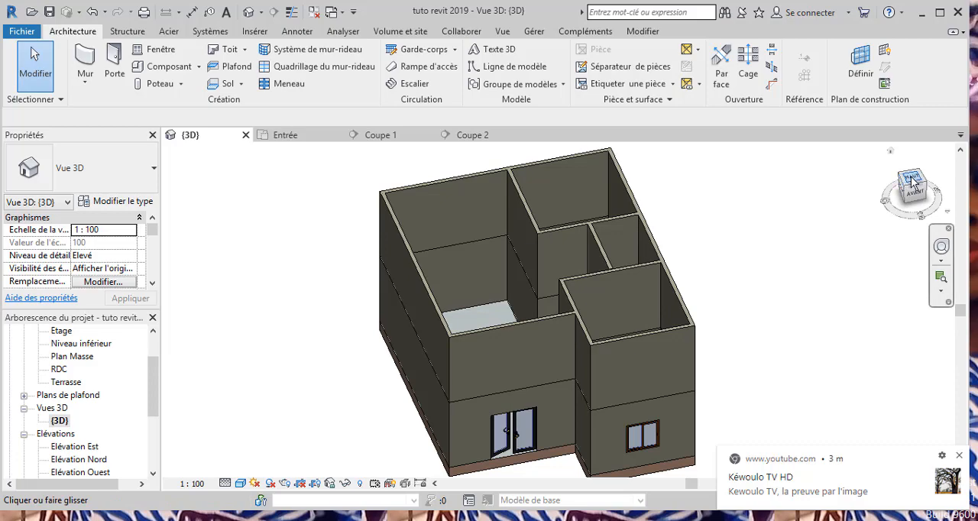
left_click_drag(905, 191, 879, 196)
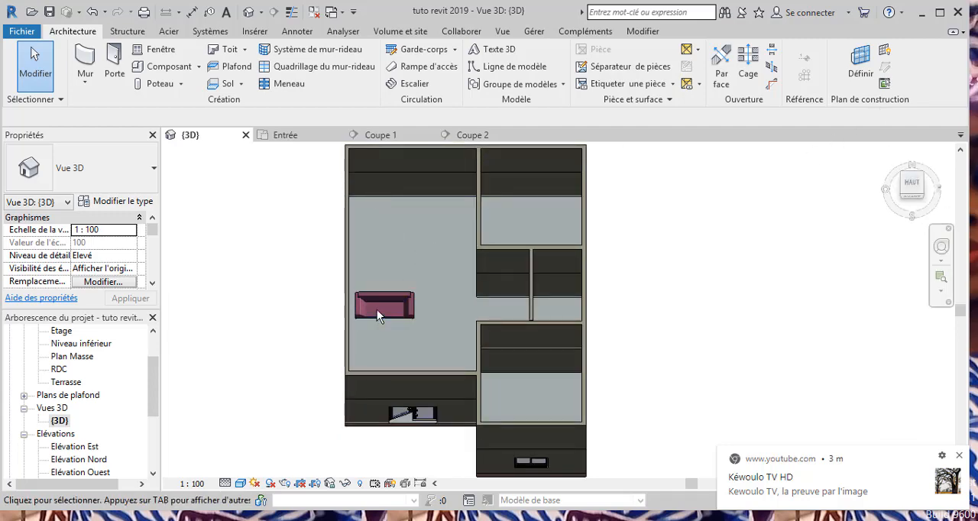
scroll(377, 309, "up", 5)
scroll(377, 309, "down", 2)
scroll(377, 308, "down", 5)
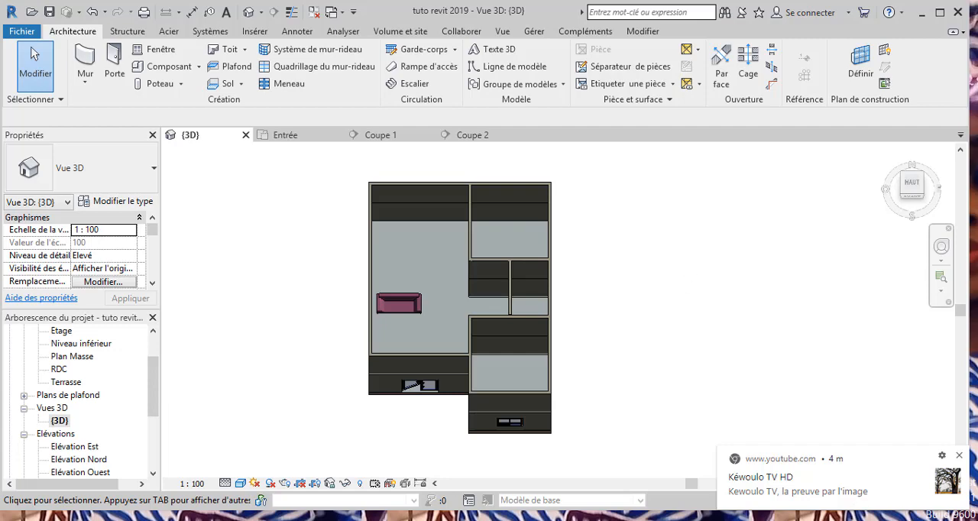
Switch to the Disque local (C:) window in File Explorer and turn off the display of hidden items (Éléments masqués).
mouse_move(156, 519)
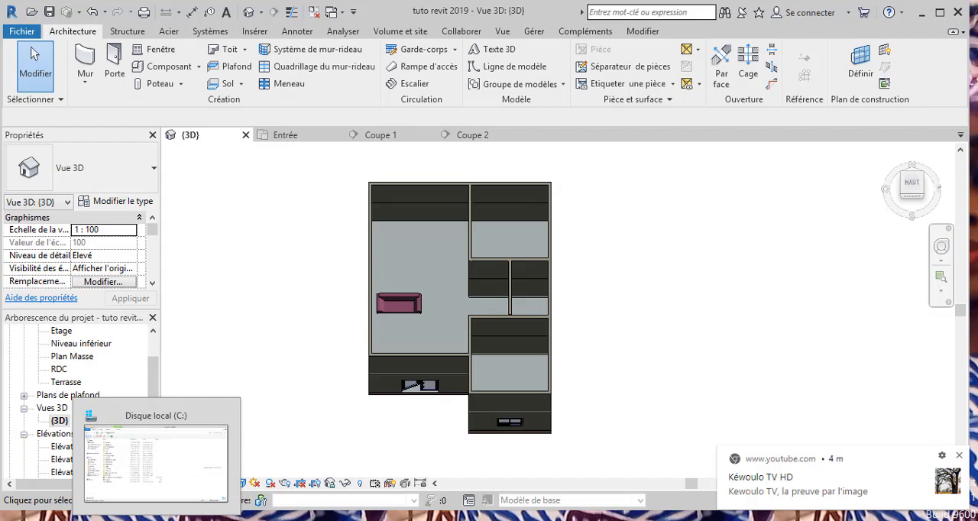
left_click(156, 462)
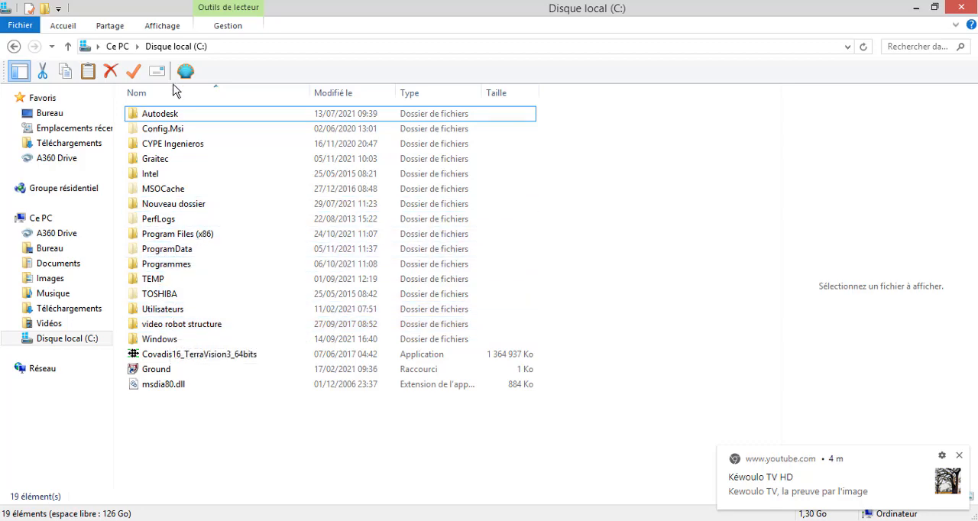
left_click(160, 26)
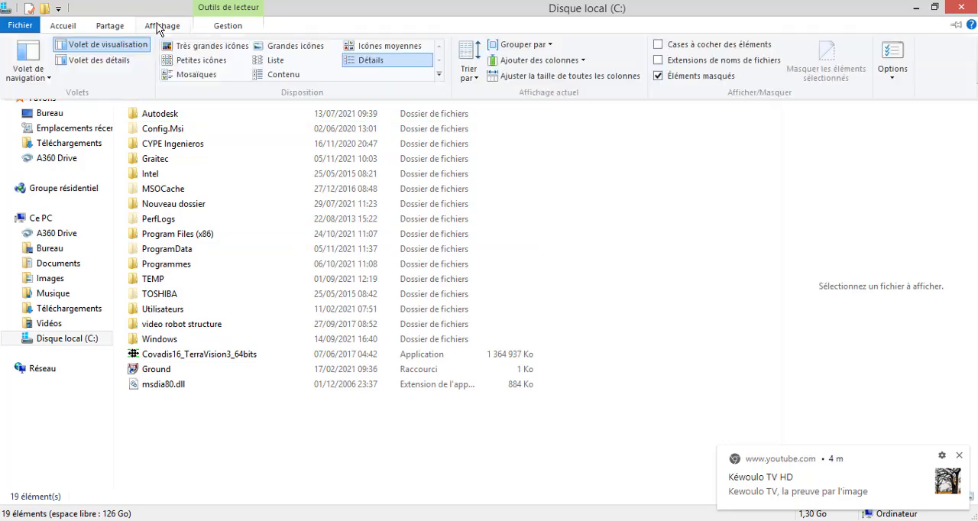
left_click(657, 76)
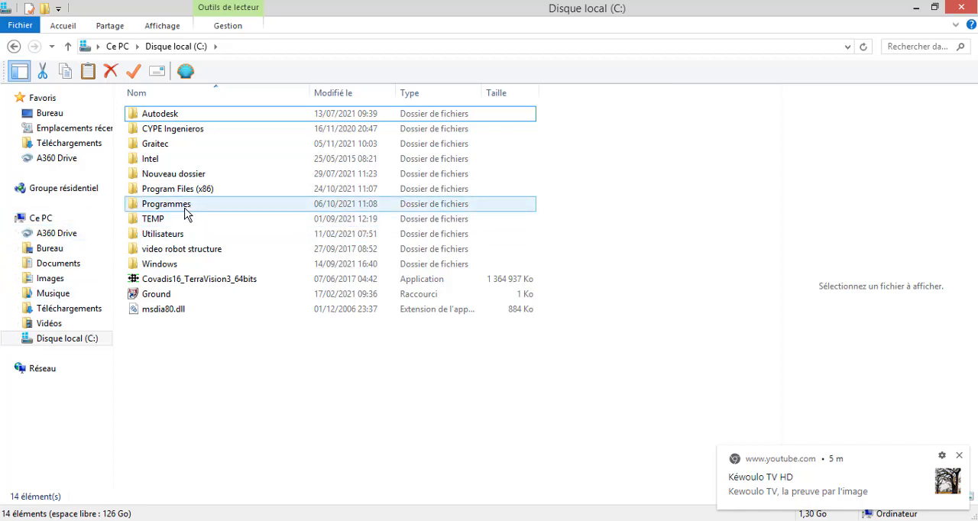
Turn the display of hidden items (Éléments masqués) back on for the Disque local (C:) folder.
mouse_move(185, 213)
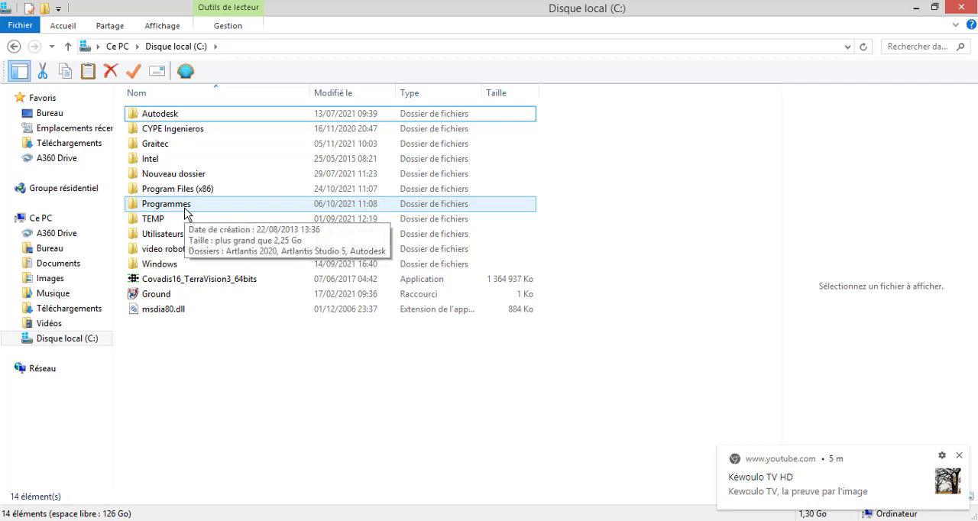
left_click(163, 28)
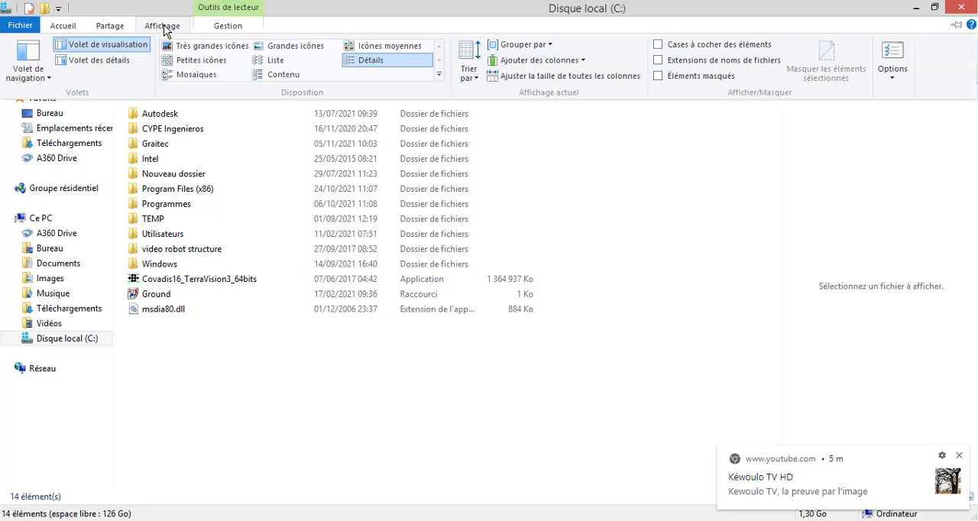
left_click(657, 76)
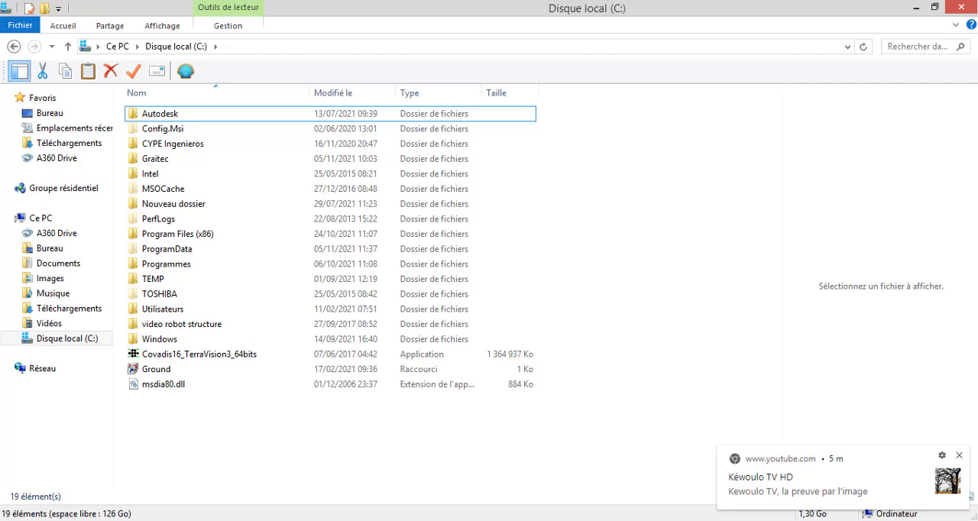
Switch back to the {3D} view in Revit and dismiss the YouTube notification.
left_click(721, 519)
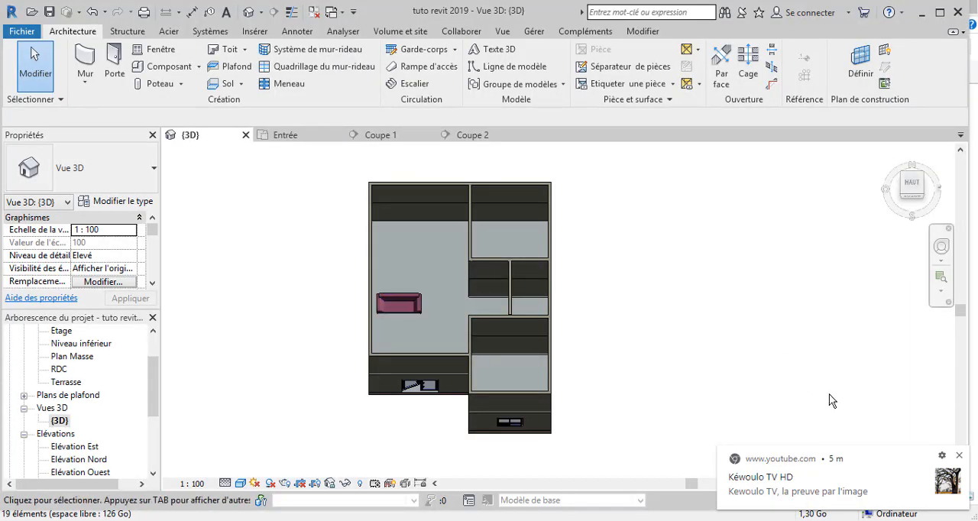
left_click(958, 455)
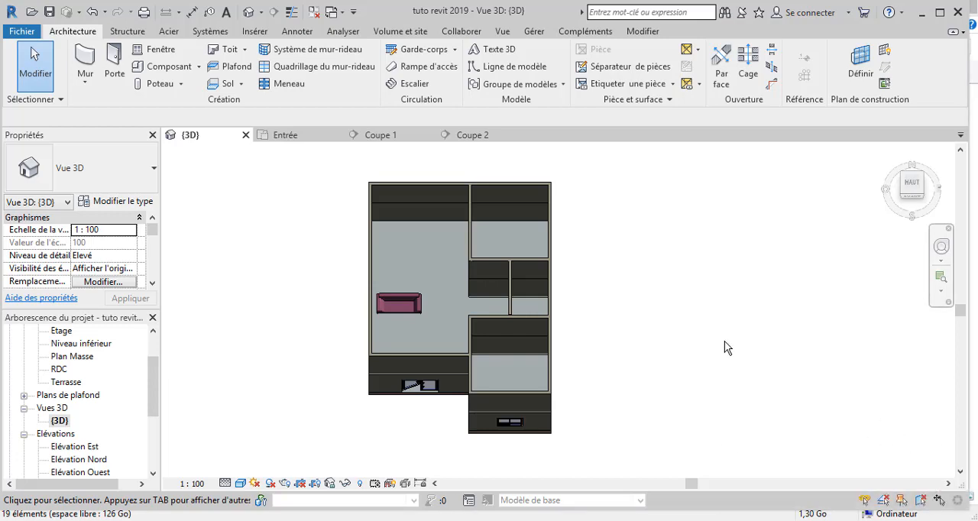